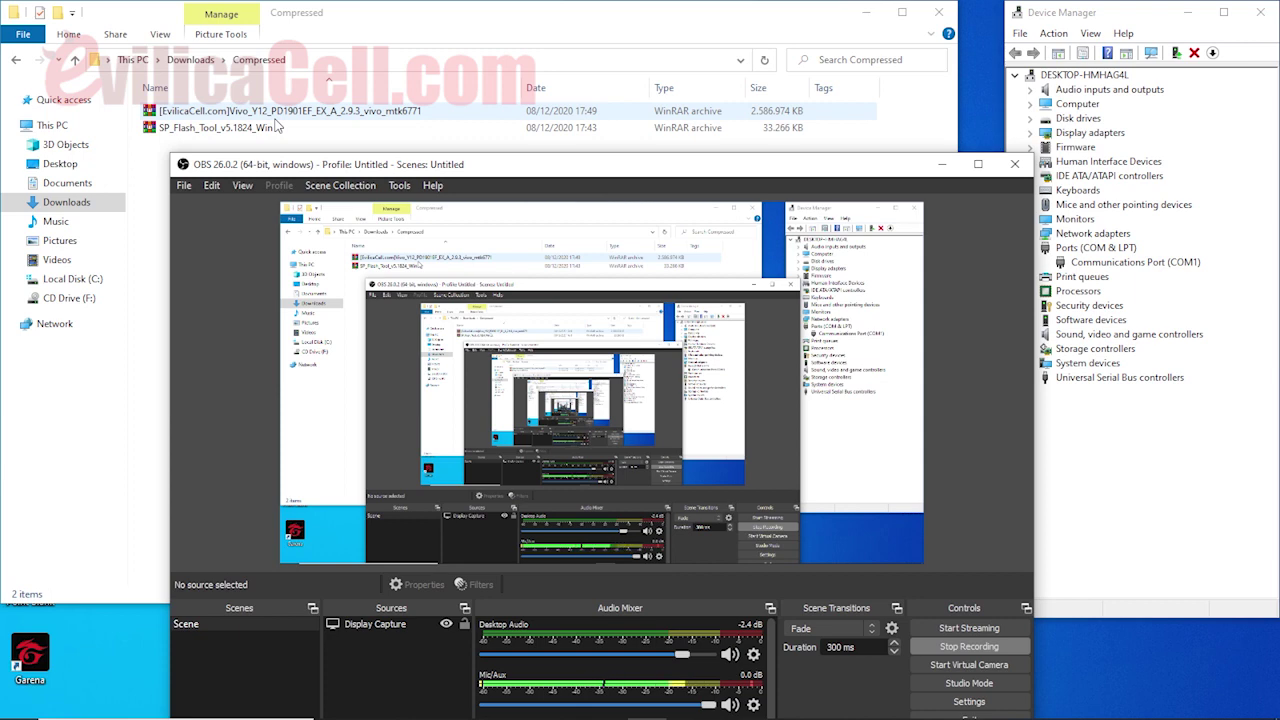
left_click(278, 117)
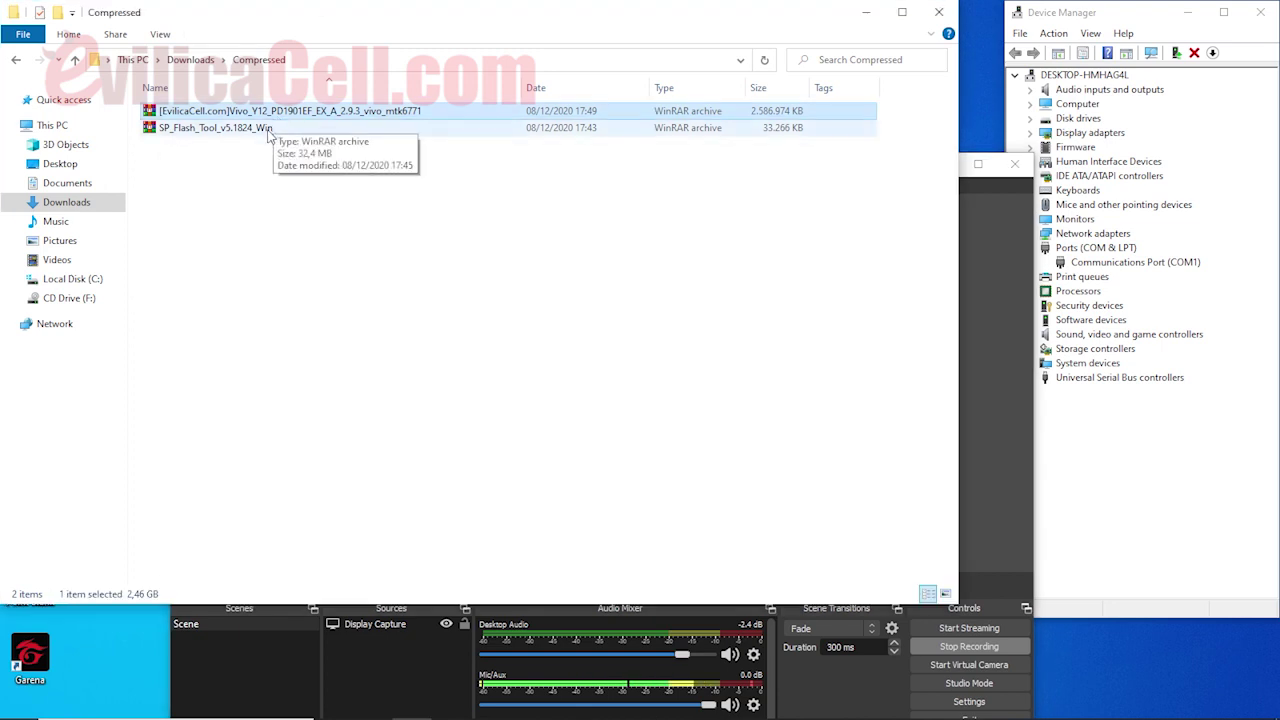
left_click(268, 128)
left_click(271, 216)
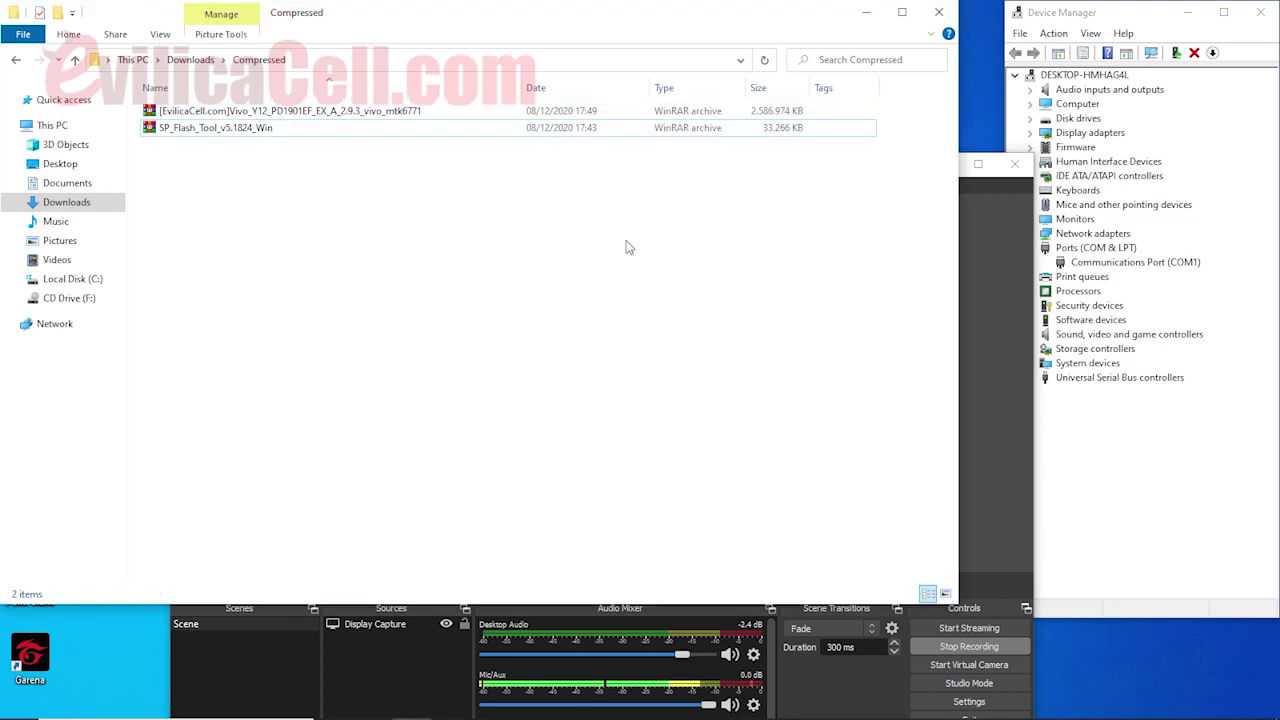
left_click(988, 255)
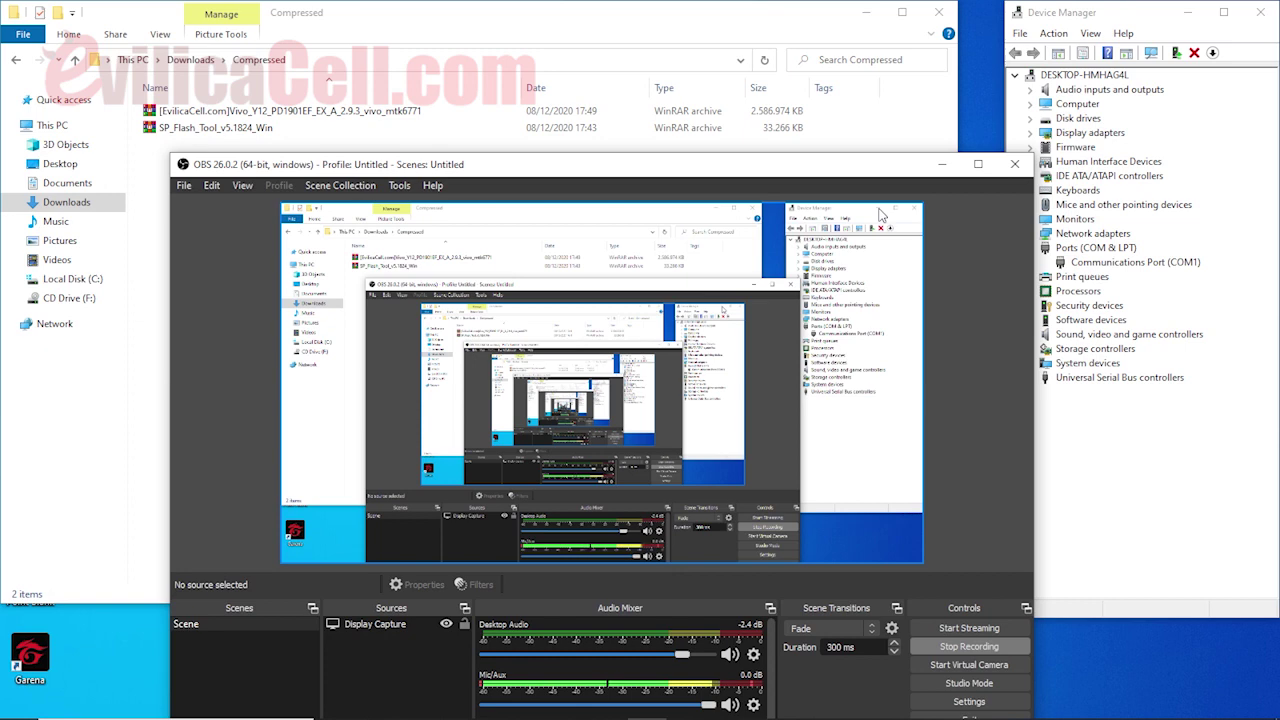
left_click(648, 152)
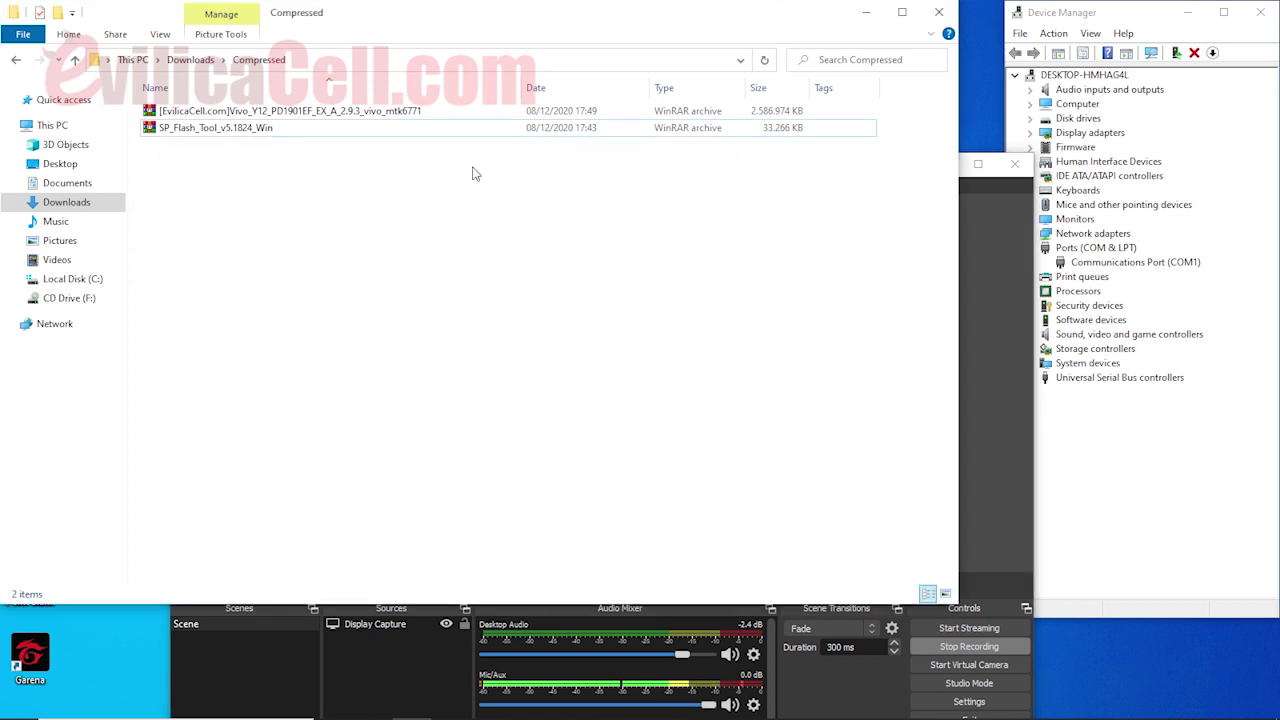
left_click(985, 285)
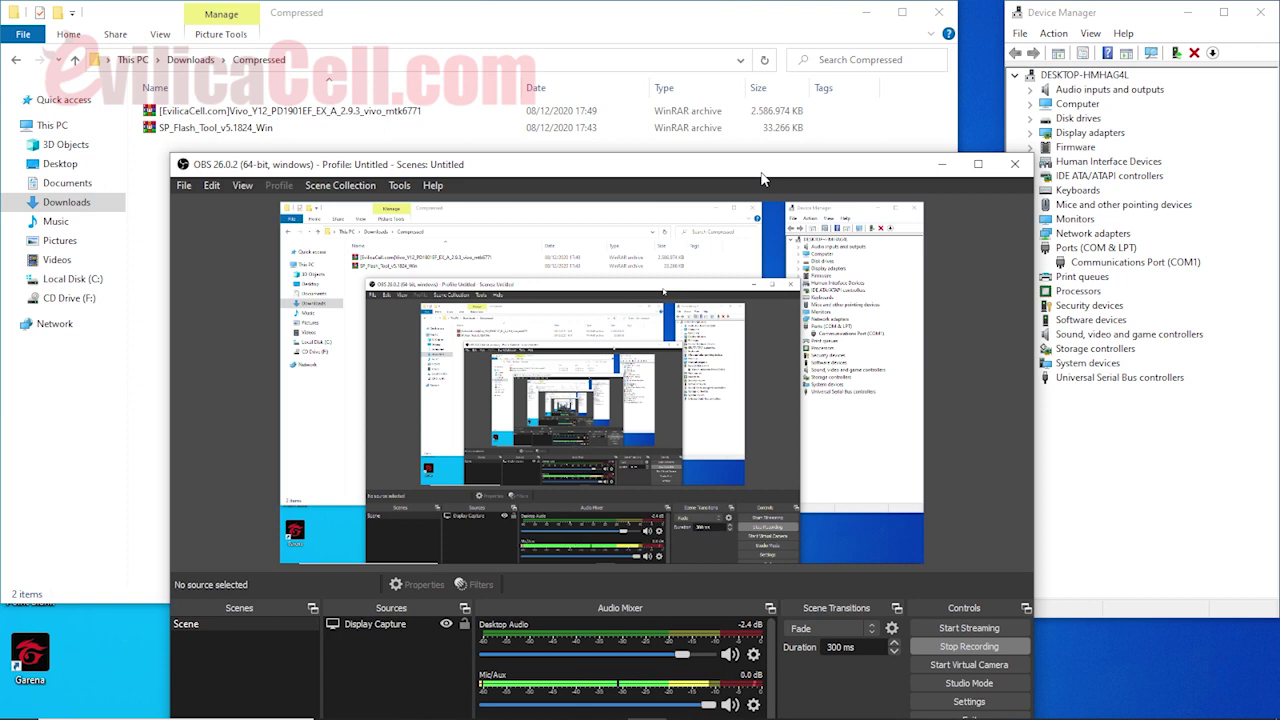
- Extract the Vivo_Y12_PD1901EF_EX_A_2.9.3_vivo_mtk6771 firmware archive into the Compressed folder, entering the archive password
left_click(346, 152)
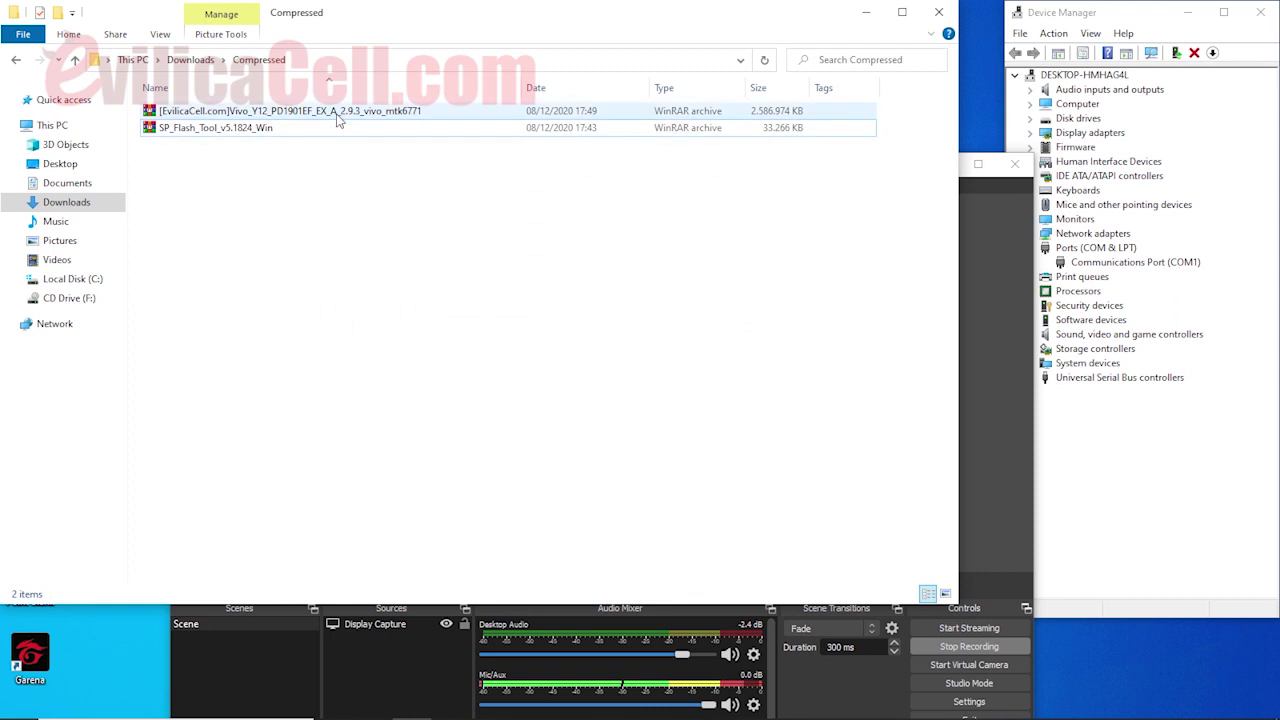
left_click(337, 112)
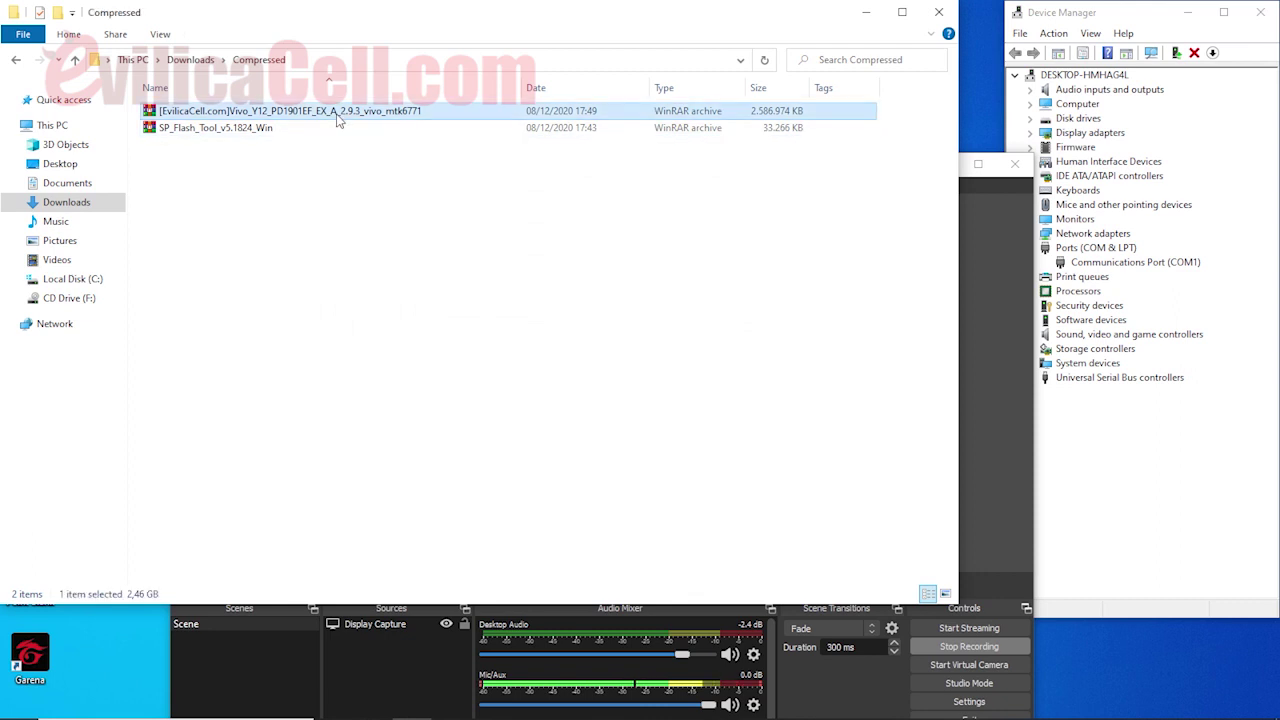
right_click(337, 118)
left_click(430, 189)
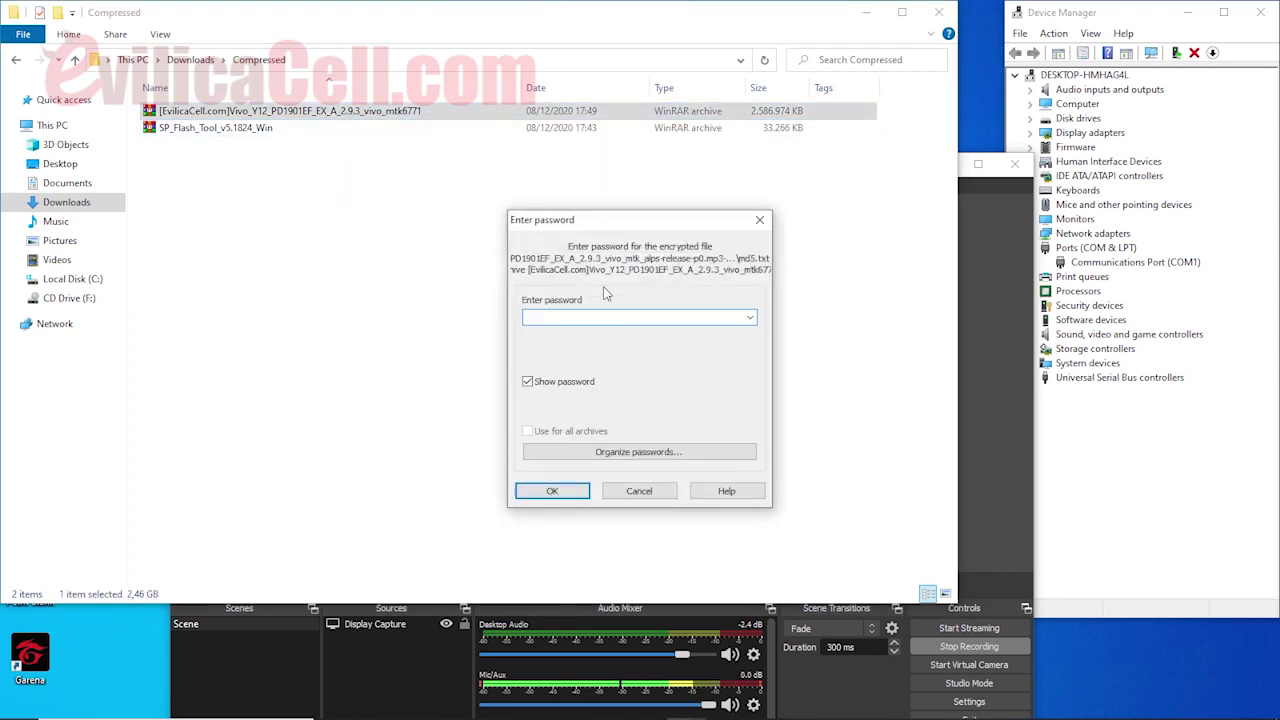
type("evilicacell.")
type("otcom")
left_click(566, 486)
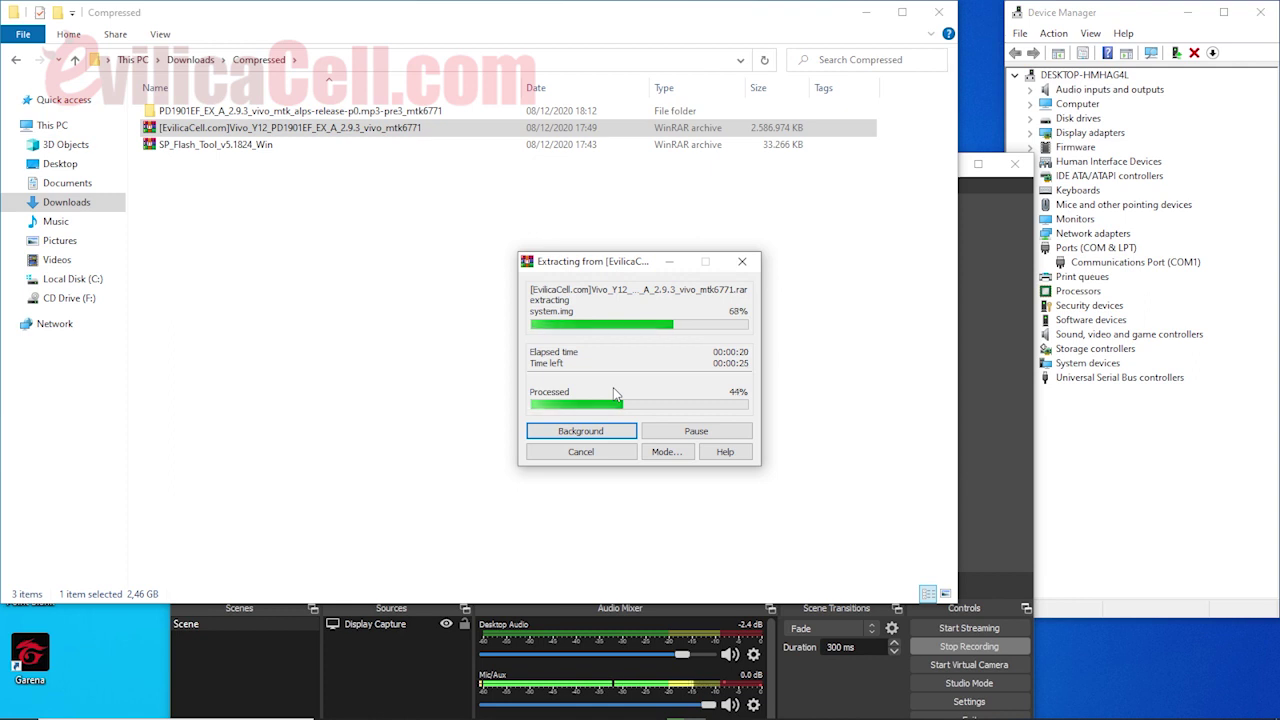
- Extract the SP_Flash_Tool_v5.1824_Win archive directly into the Compressed folder
left_click(267, 152)
right_click(267, 153)
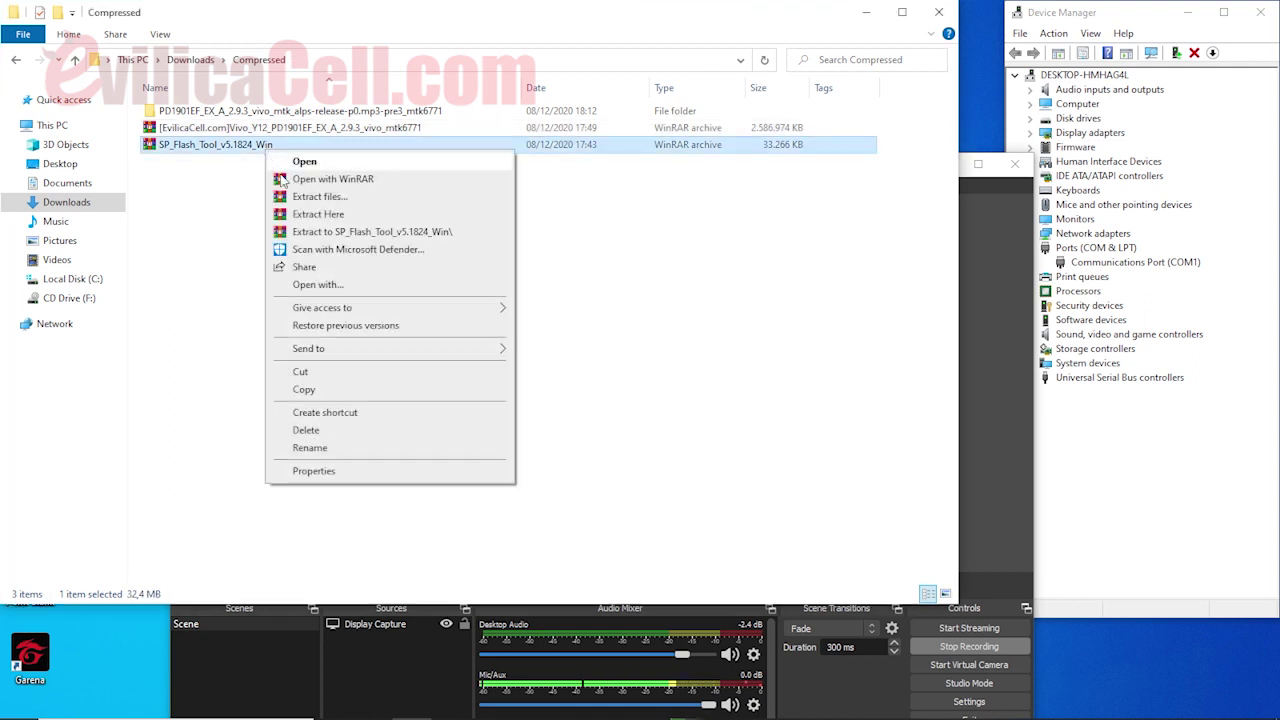
left_click(305, 217)
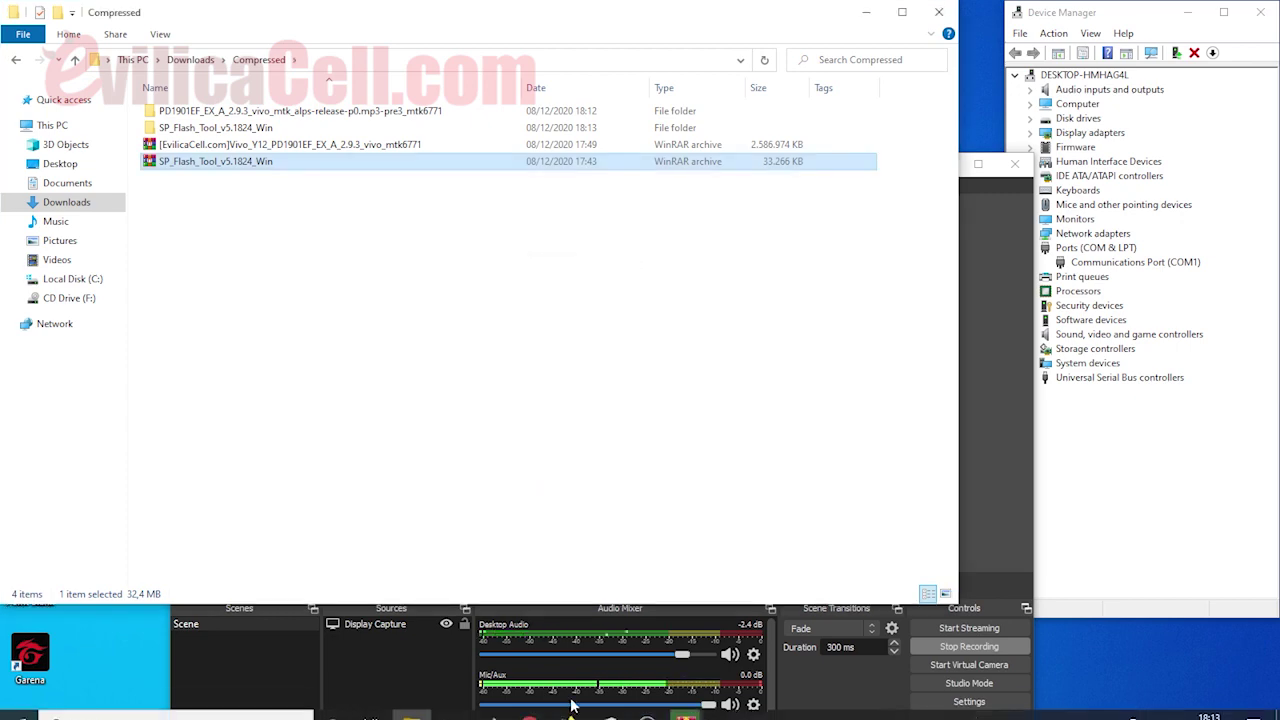
- Minimize the OBS window so that the Compressed folder and Device Manager are unobstructed
left_click(988, 239)
left_click(942, 164)
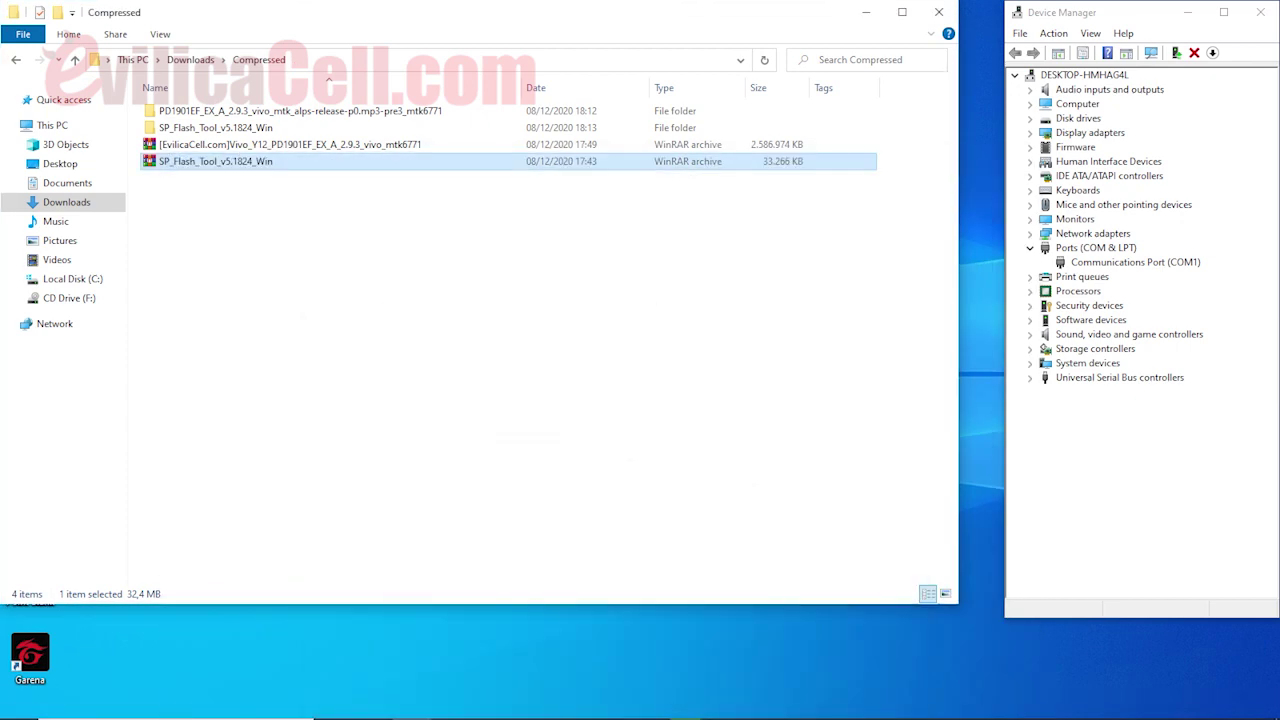
left_click(686, 704)
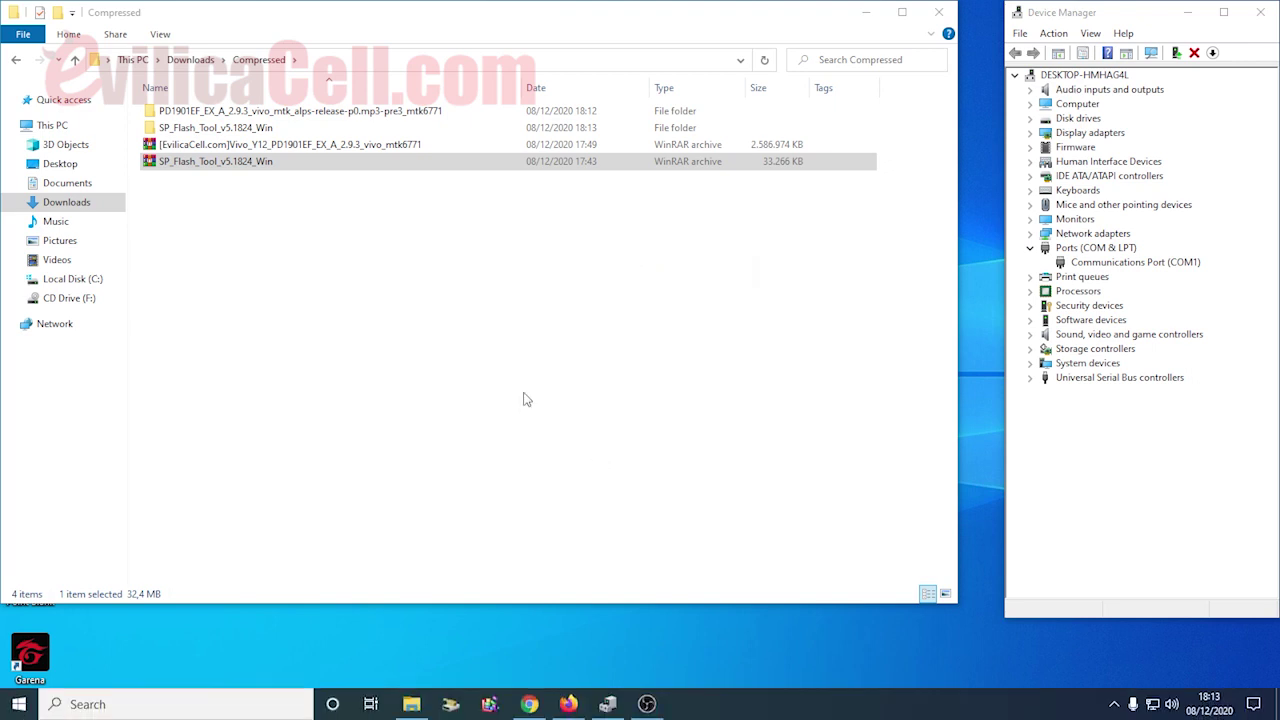
- Open the extracted PD1901EF_EX_A_2.9.3 firmware folder and examine its files, including the MT6765_Android_scatter file
double_click(150, 111)
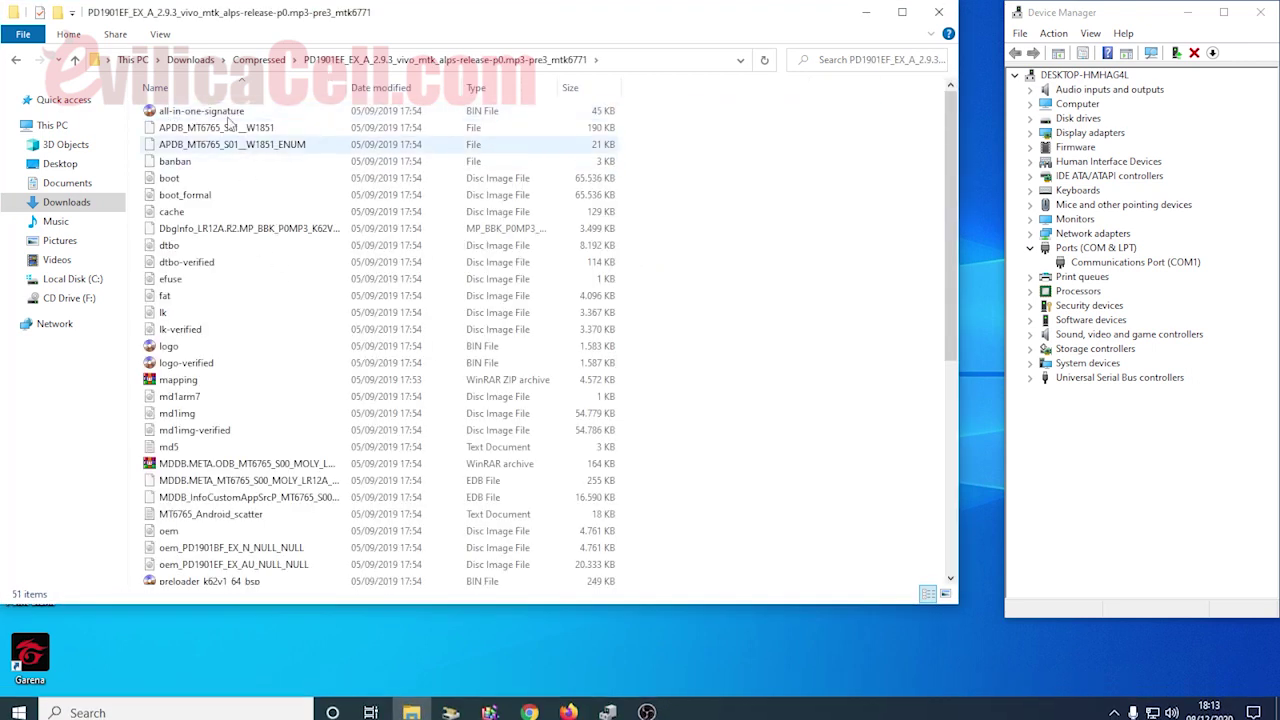
left_click(221, 482)
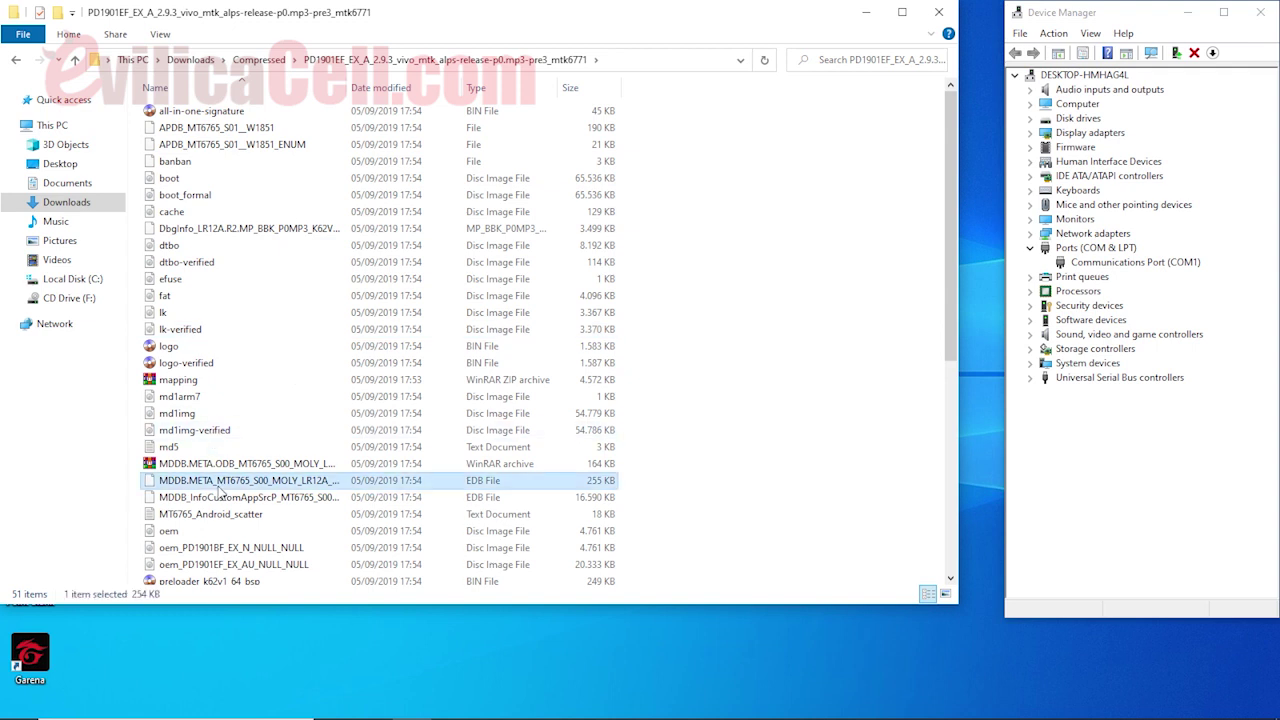
left_click(224, 515)
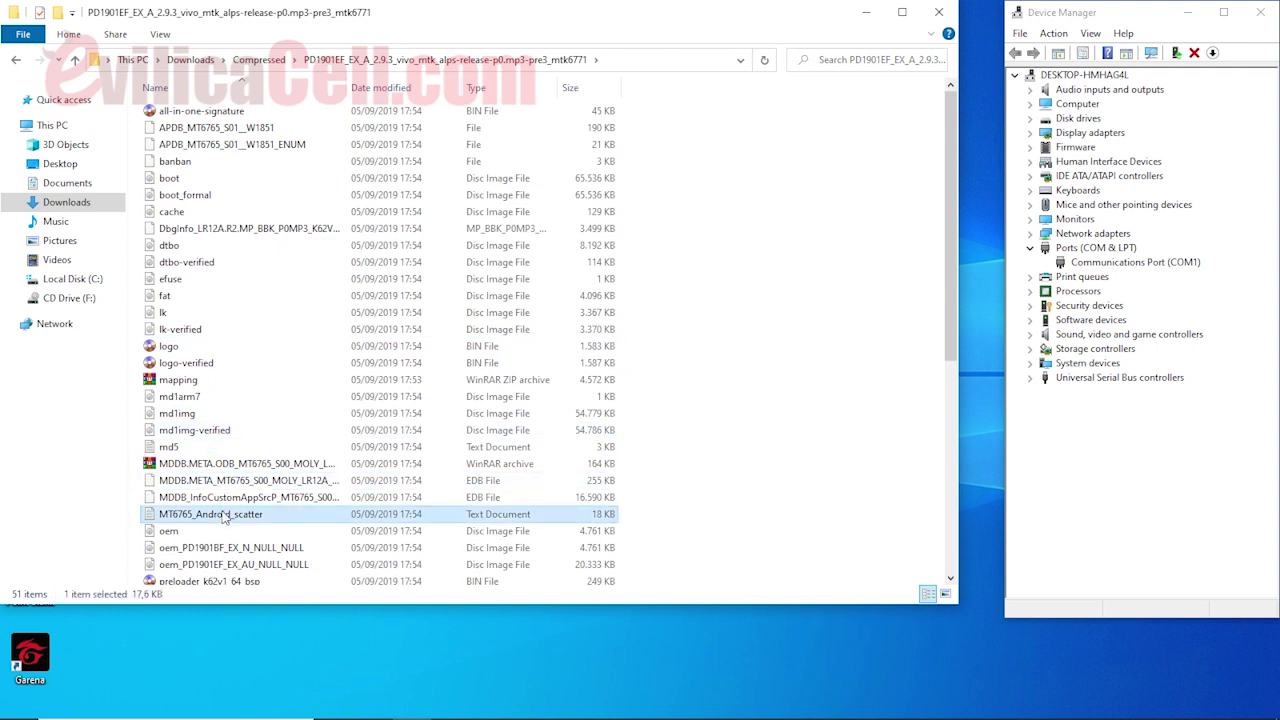
scroll(224, 516, "down", 1)
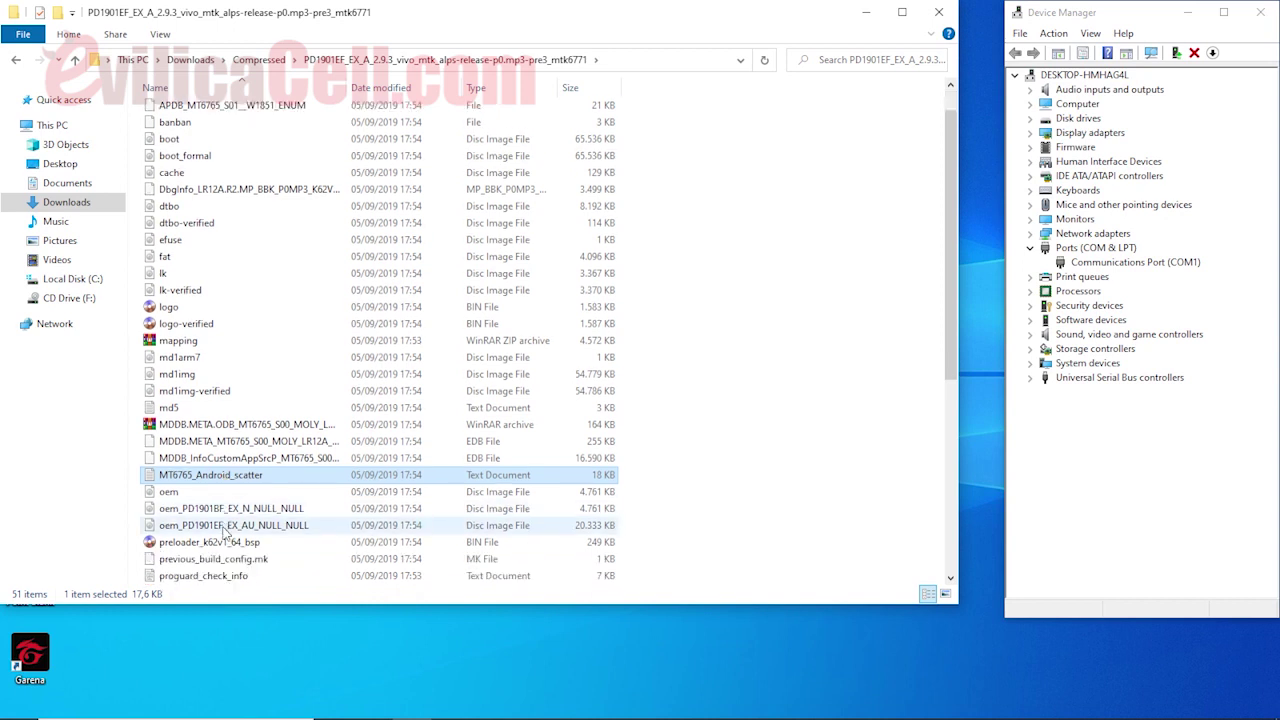
left_click(225, 528)
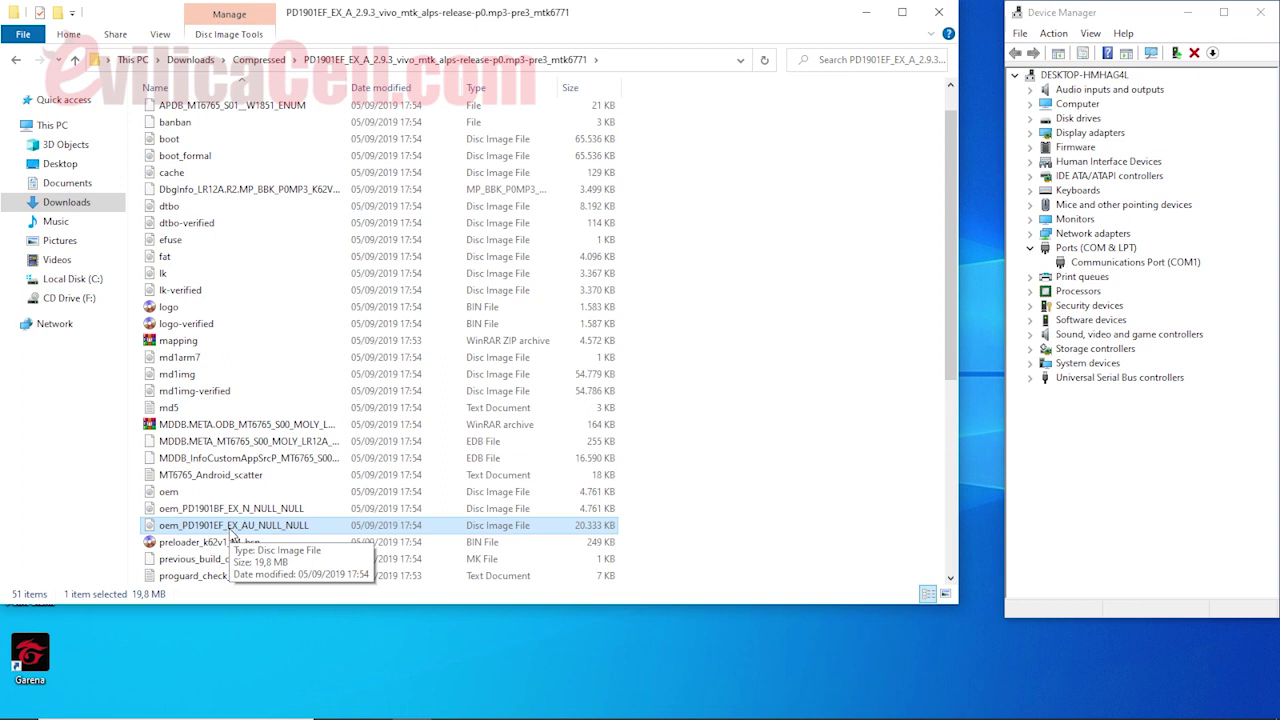
- Launch flash_tool from the SP_Flash_Tool_v5.1824_Win folder, dismissing the startup error and repositioning the tool's window
left_click(259, 59)
double_click(229, 130)
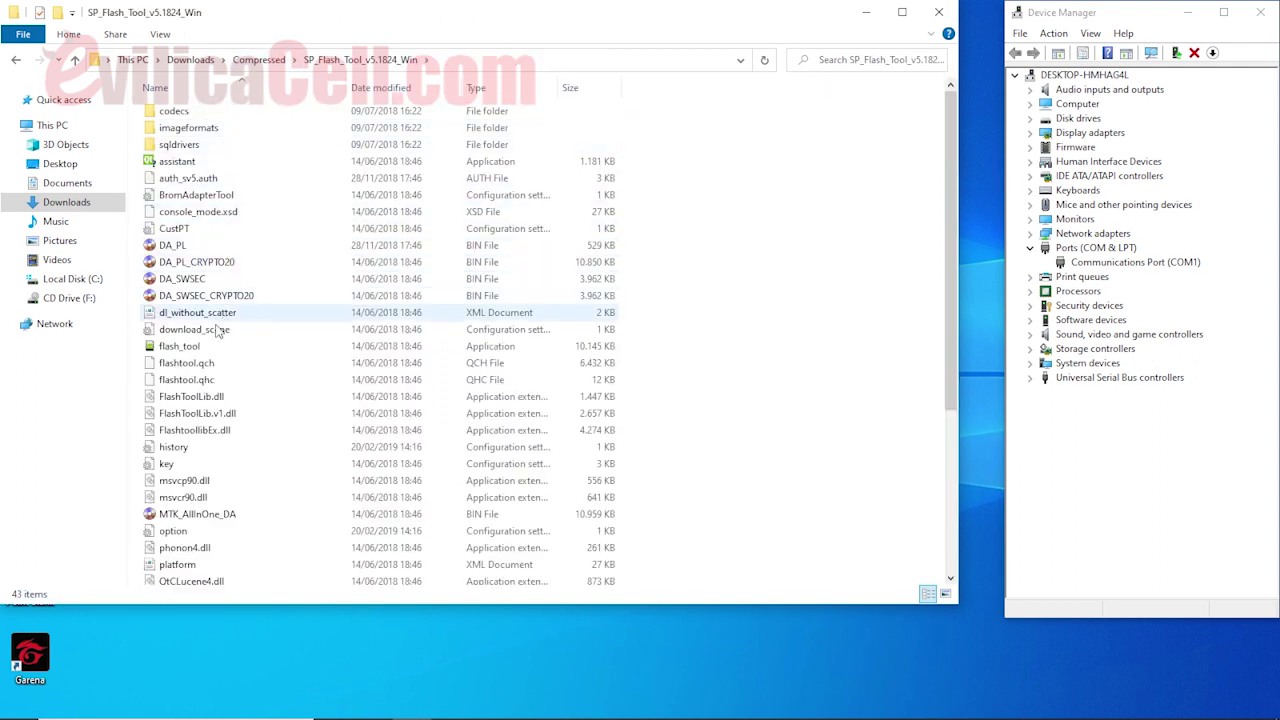
left_click(212, 347)
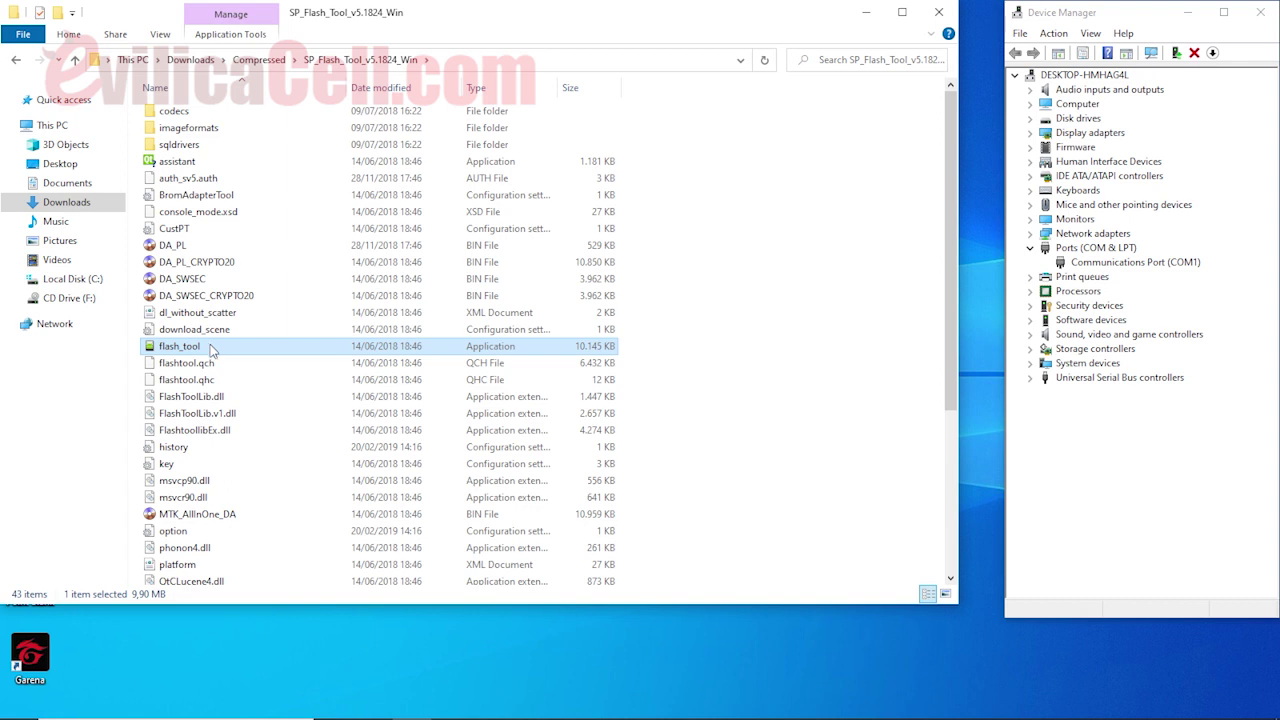
right_click(212, 347)
left_click(236, 362)
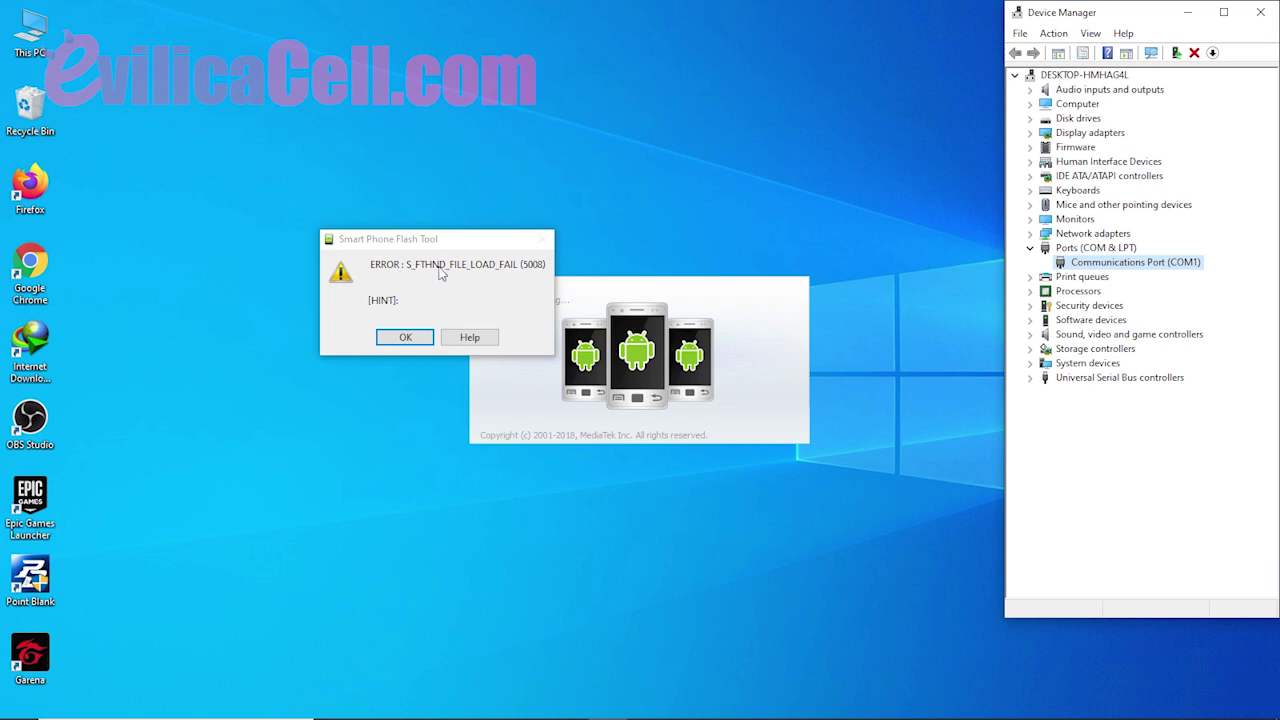
left_click(412, 339)
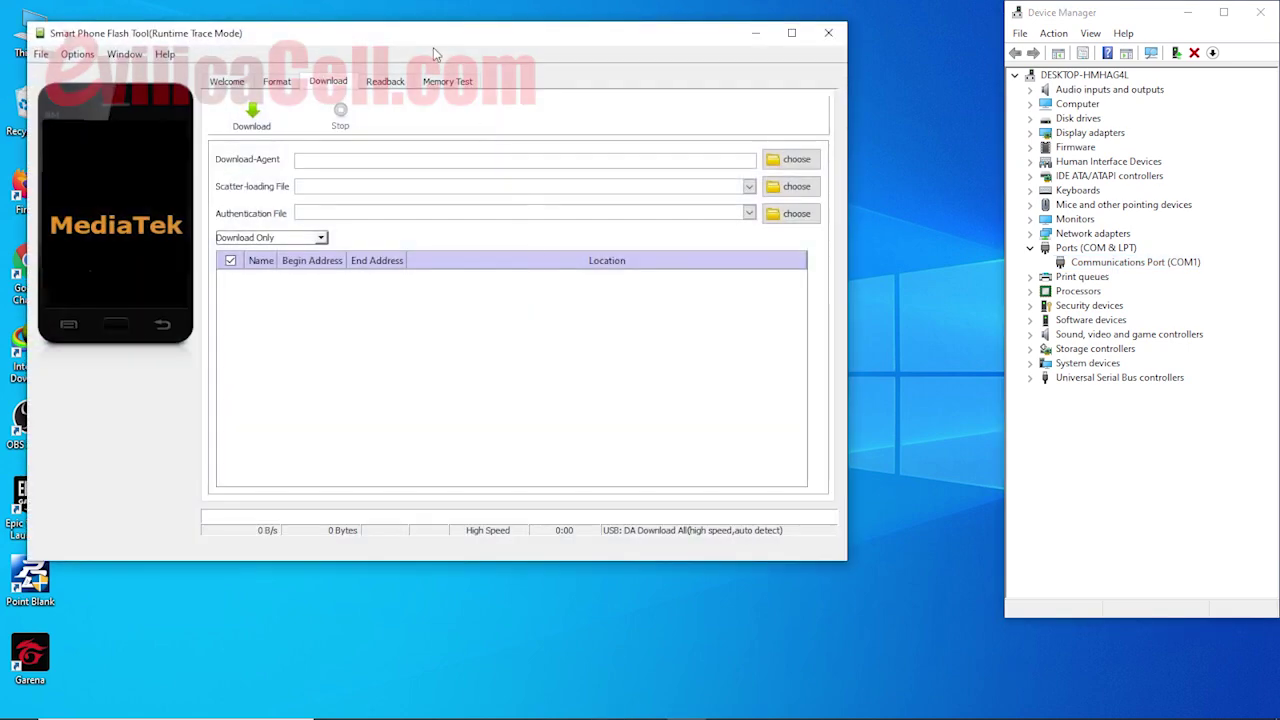
left_click_drag(430, 37, 405, 20)
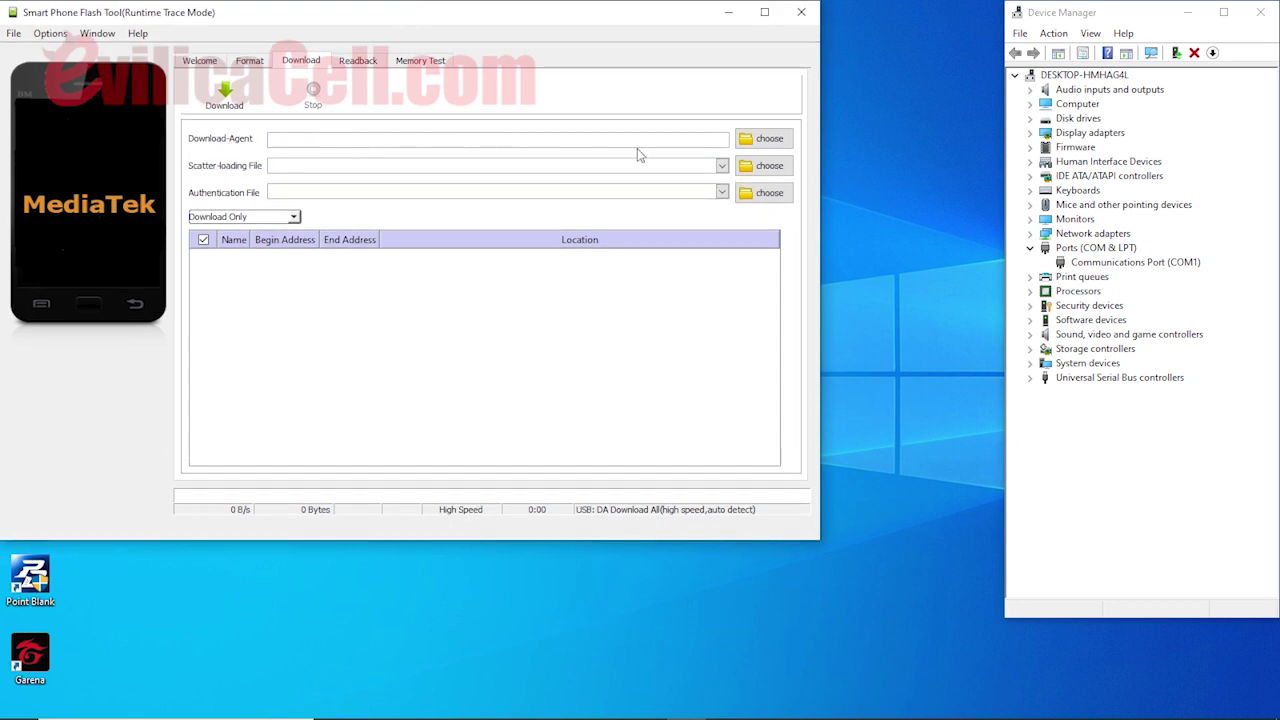
- Load DA_PL from the SP_Flash_Tool_v5.1824_Win folder as the Download-Agent file
left_click(763, 139)
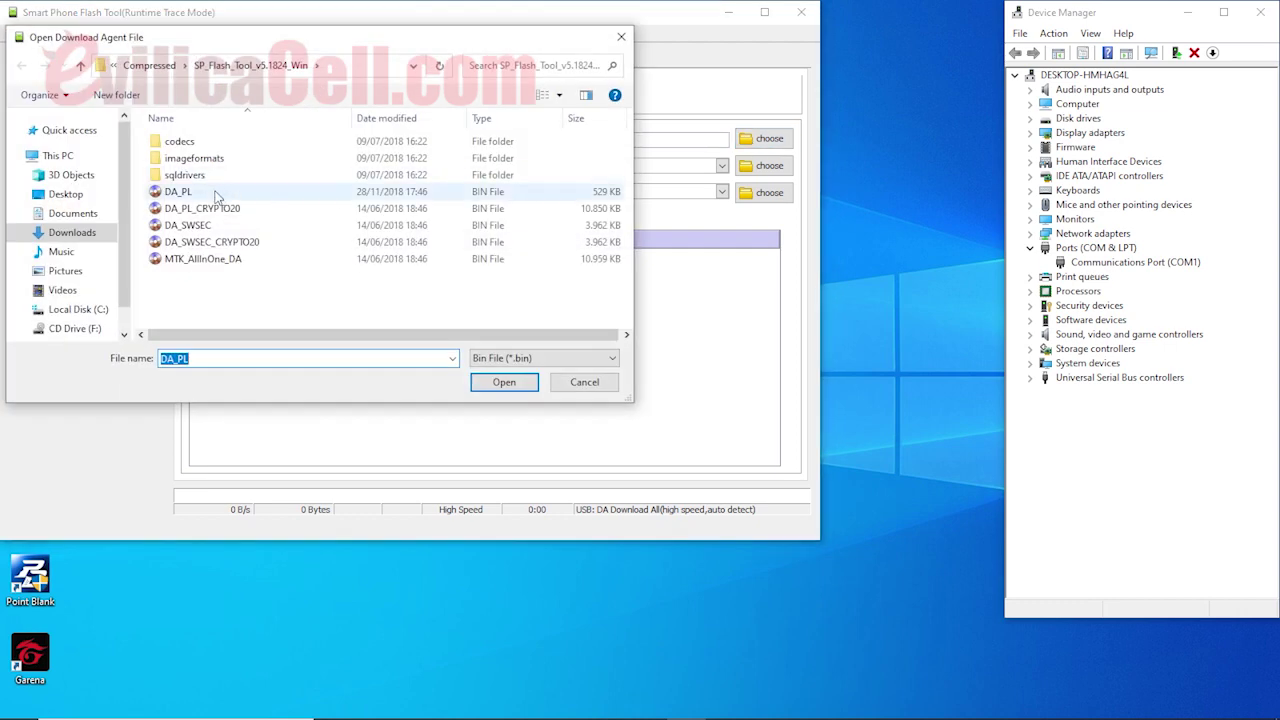
left_click(88, 236)
double_click(187, 165)
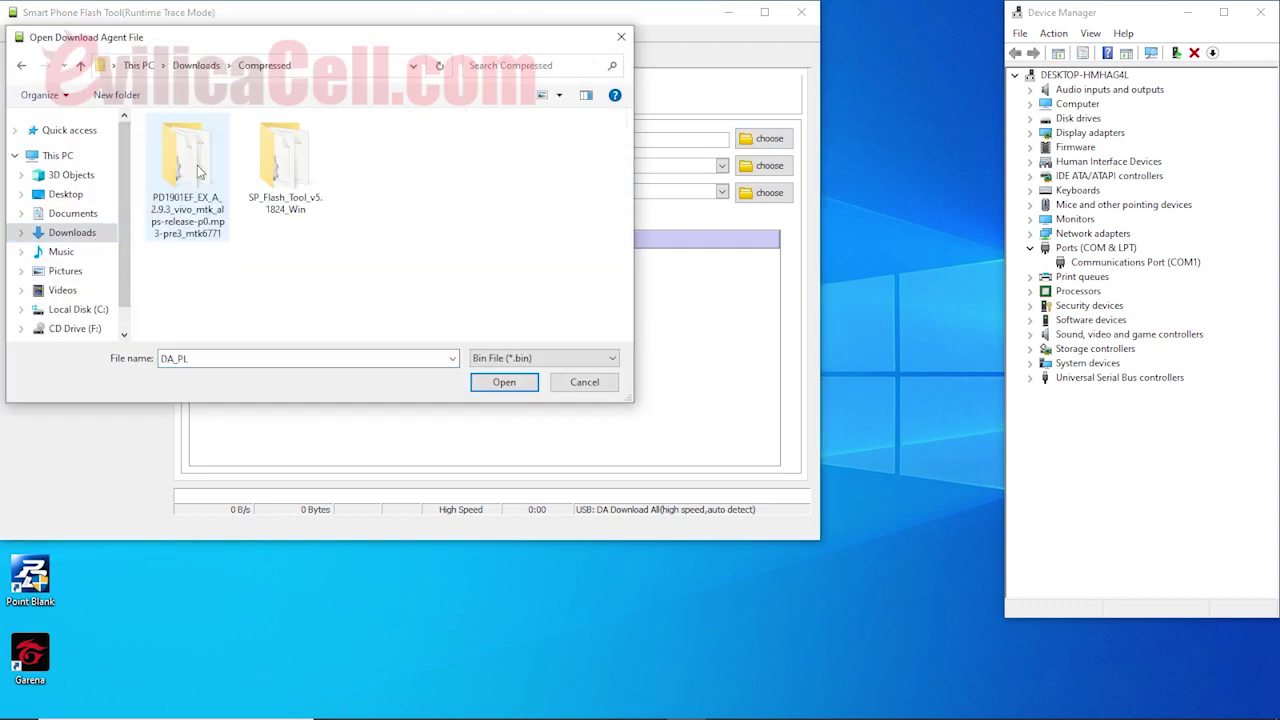
double_click(308, 176)
left_click(286, 199)
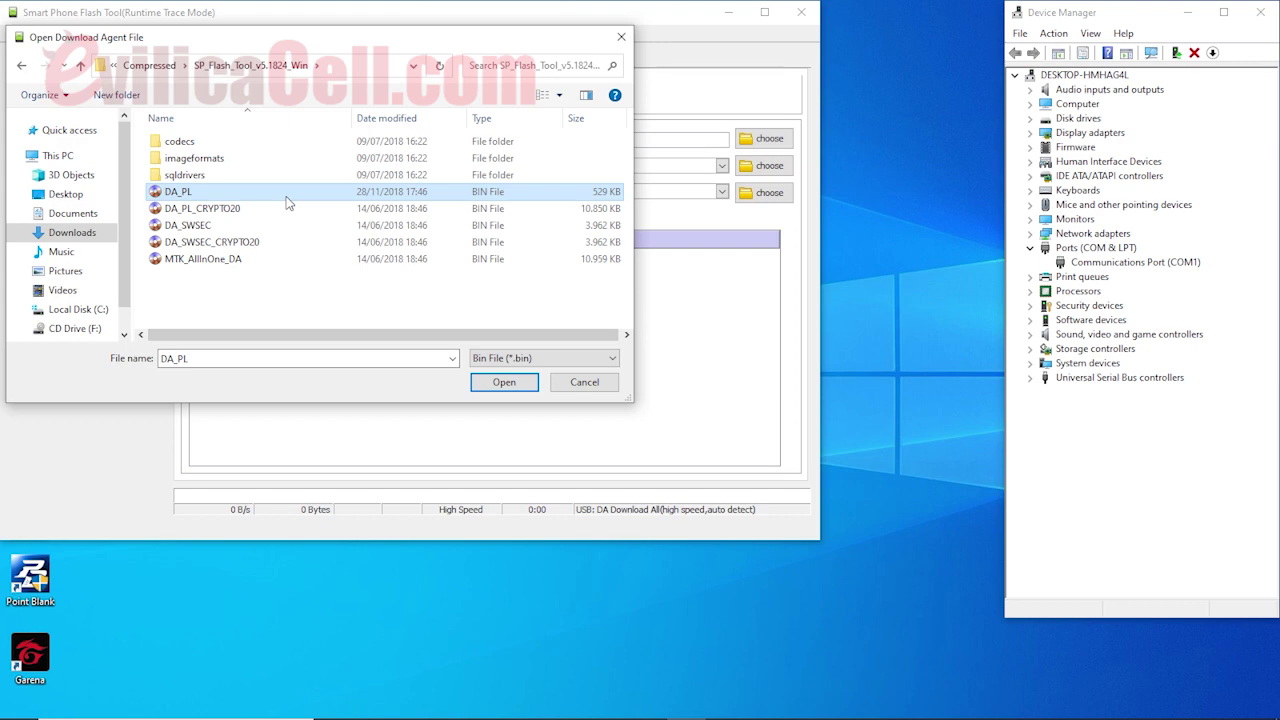
left_click(497, 384)
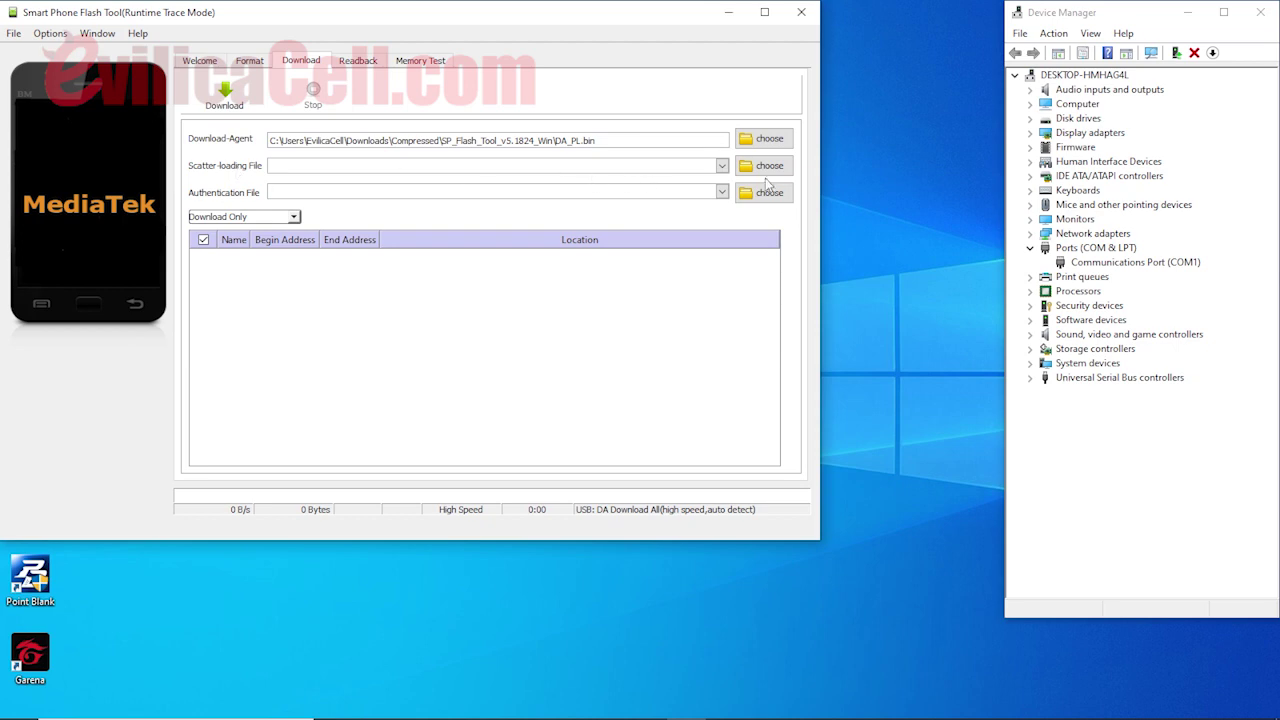
- Load MT6765_Android_scatter from the extracted PD1901EF_EX_A_2.9.3 firmware folder as the Scatter-loading File
left_click(765, 166)
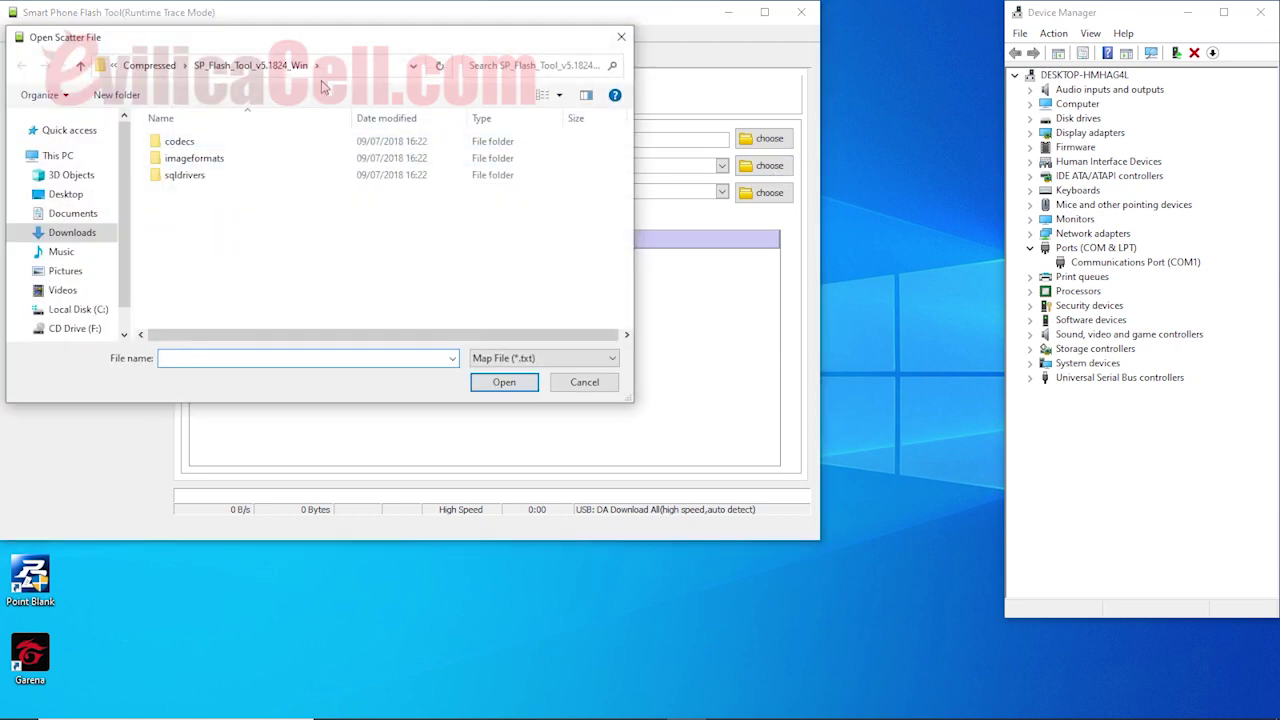
left_click(149, 65)
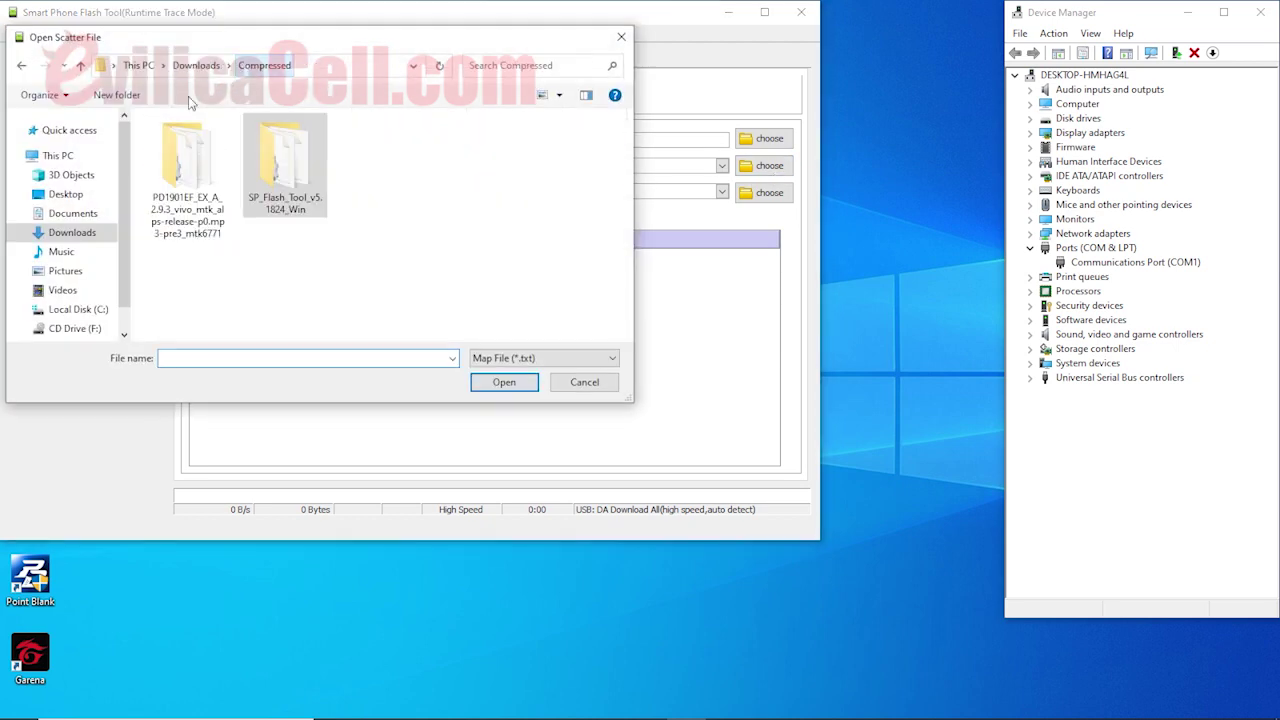
left_click(140, 65)
double_click(449, 219)
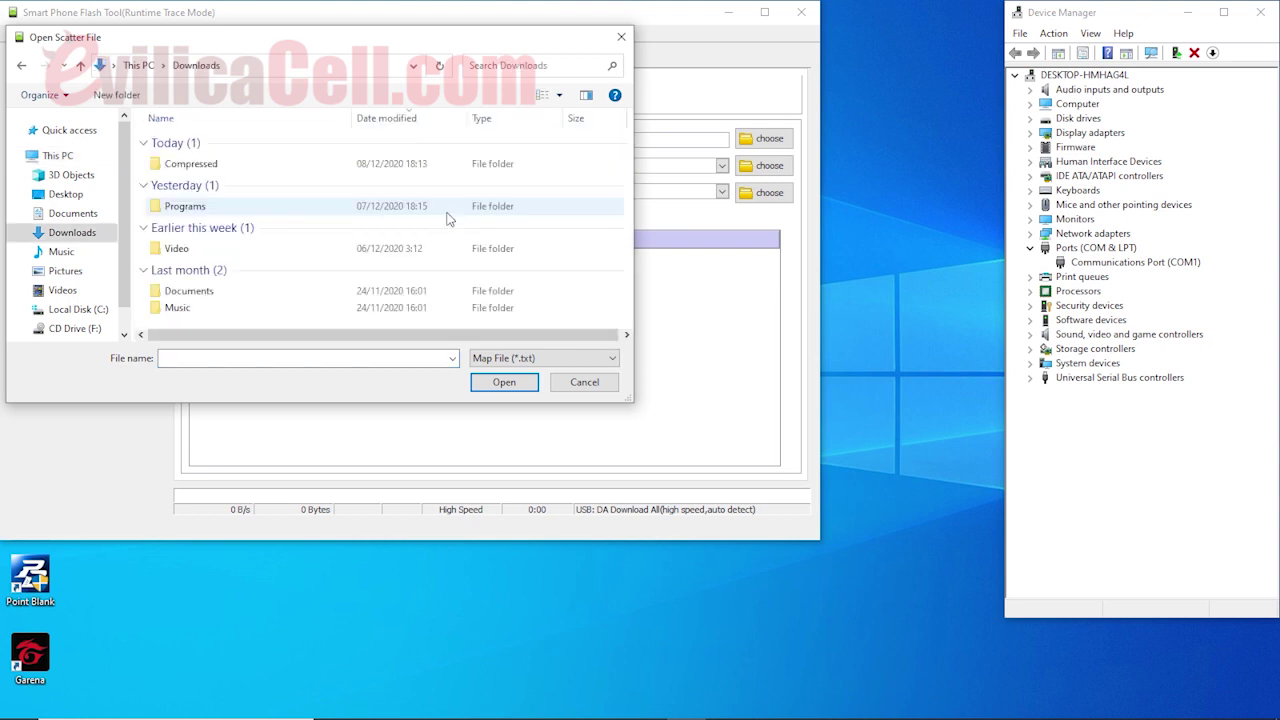
double_click(269, 165)
left_click(181, 168)
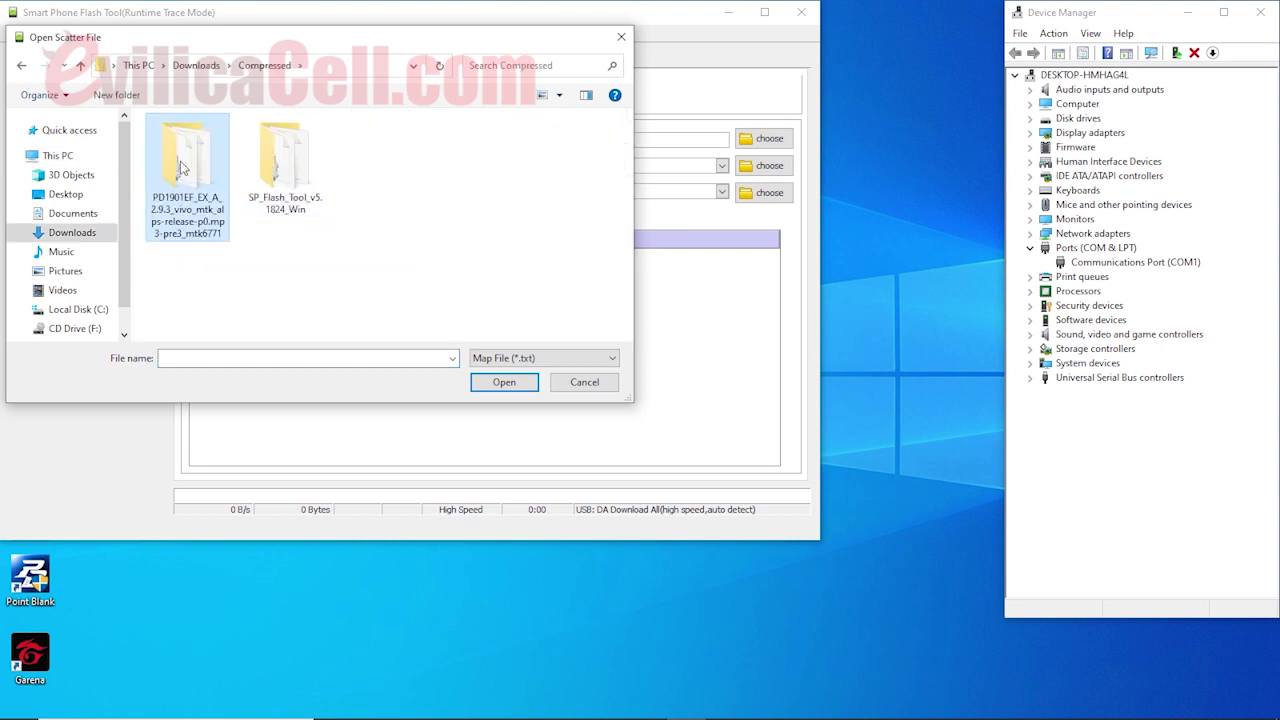
double_click(181, 168)
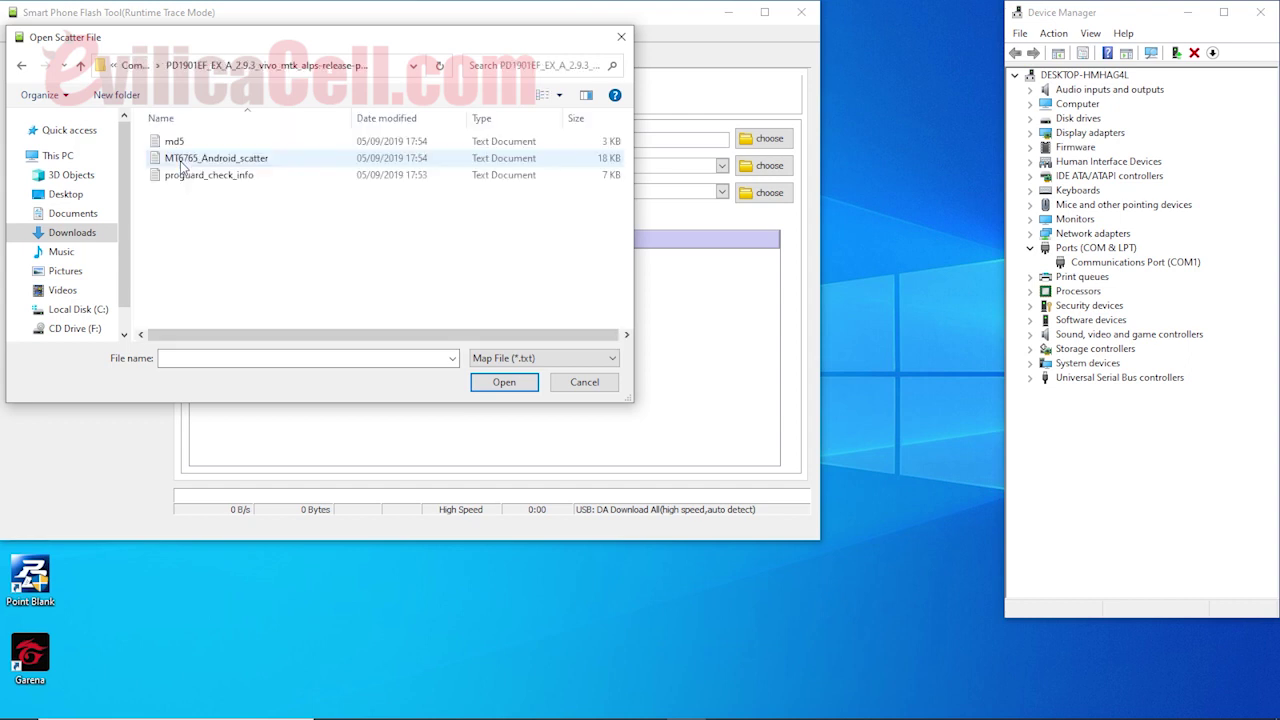
left_click(182, 163)
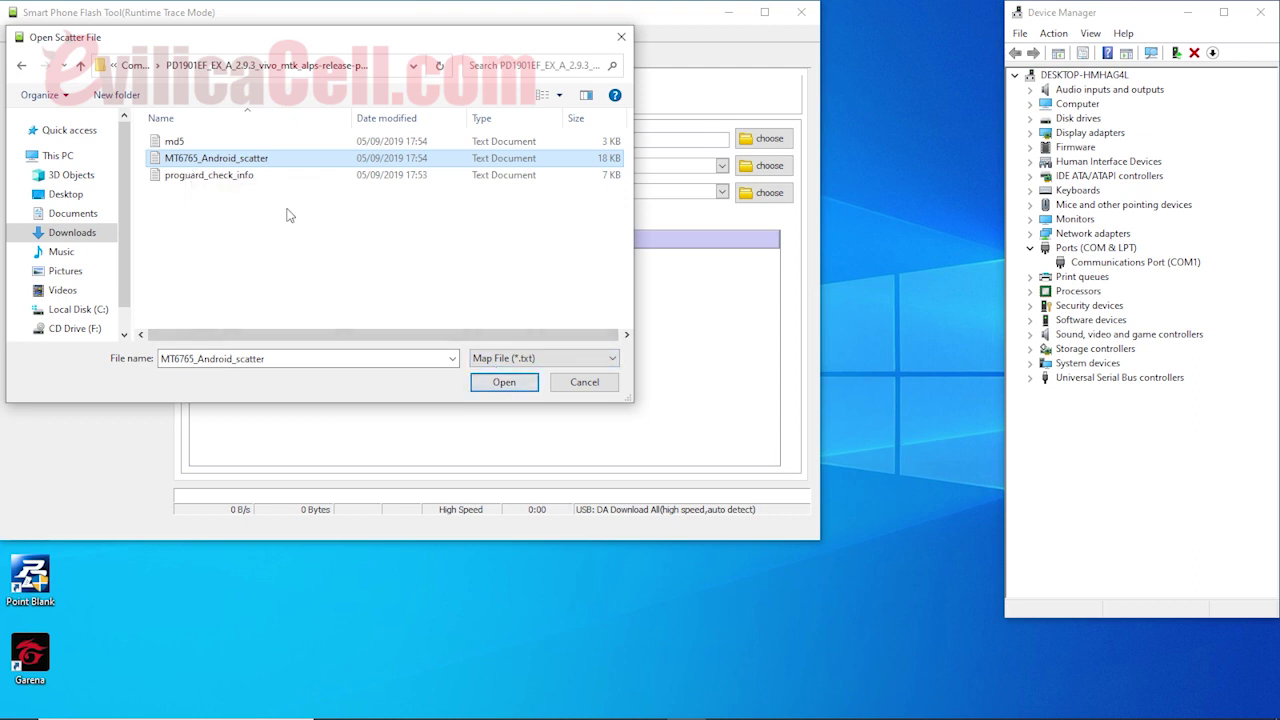
left_click(503, 382)
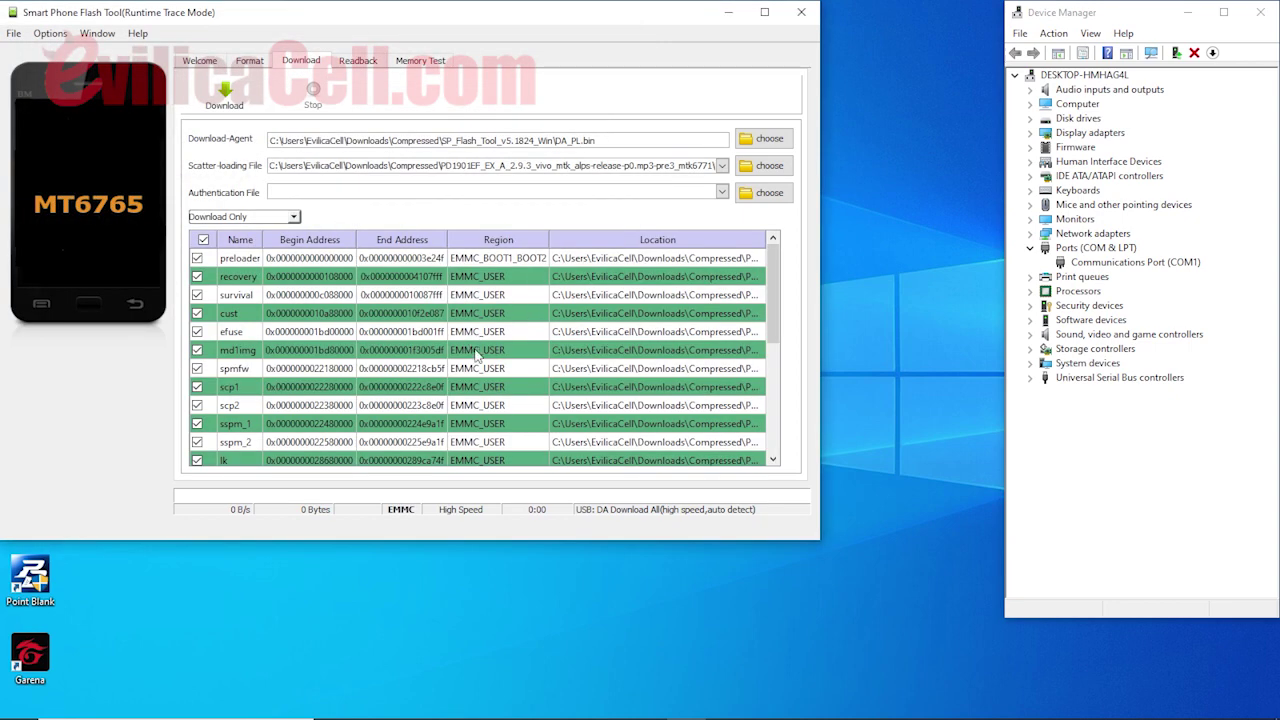
- Review the partition list, exclude the preloader partition from the download, and select Communications Port (COM1) in Device Manager
scroll(476, 354, "down", 3)
scroll(494, 390, "up", 3)
left_click(200, 259)
left_click(1145, 264)
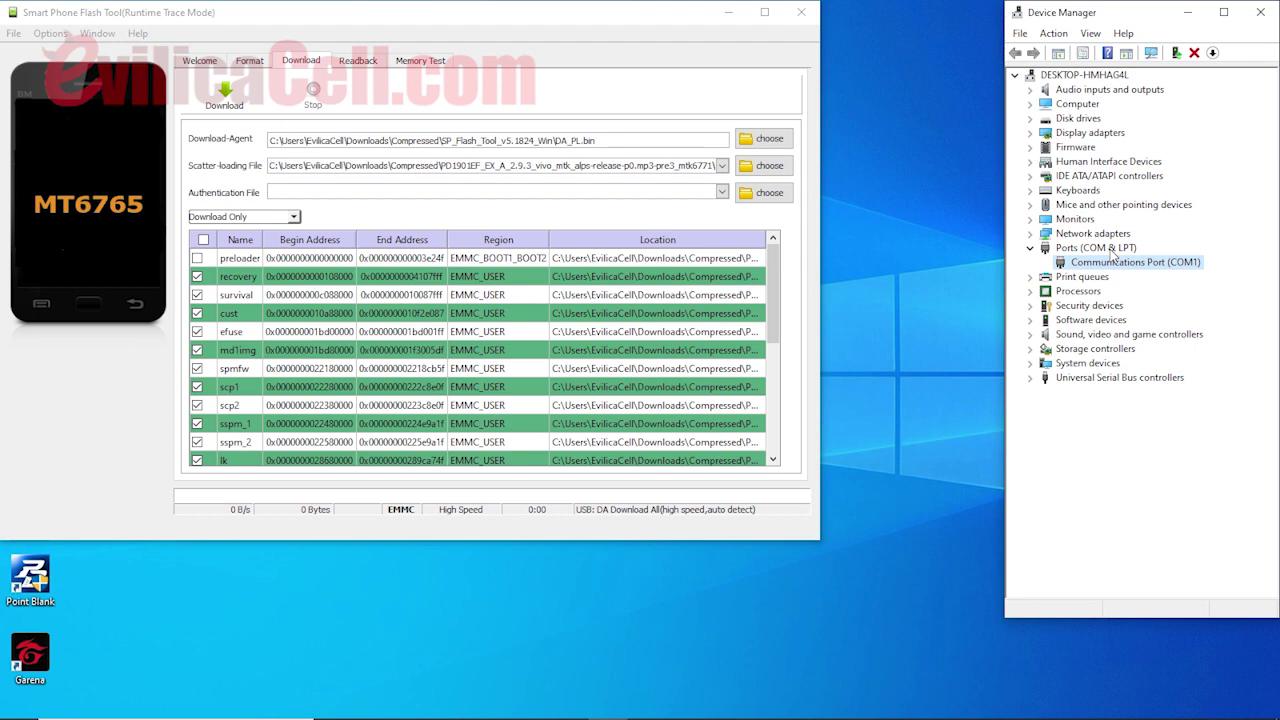
- Enlarge the flash tool window to show more of the partition list, and start and stop the firmware download
left_click_drag(818, 541, 1000, 713)
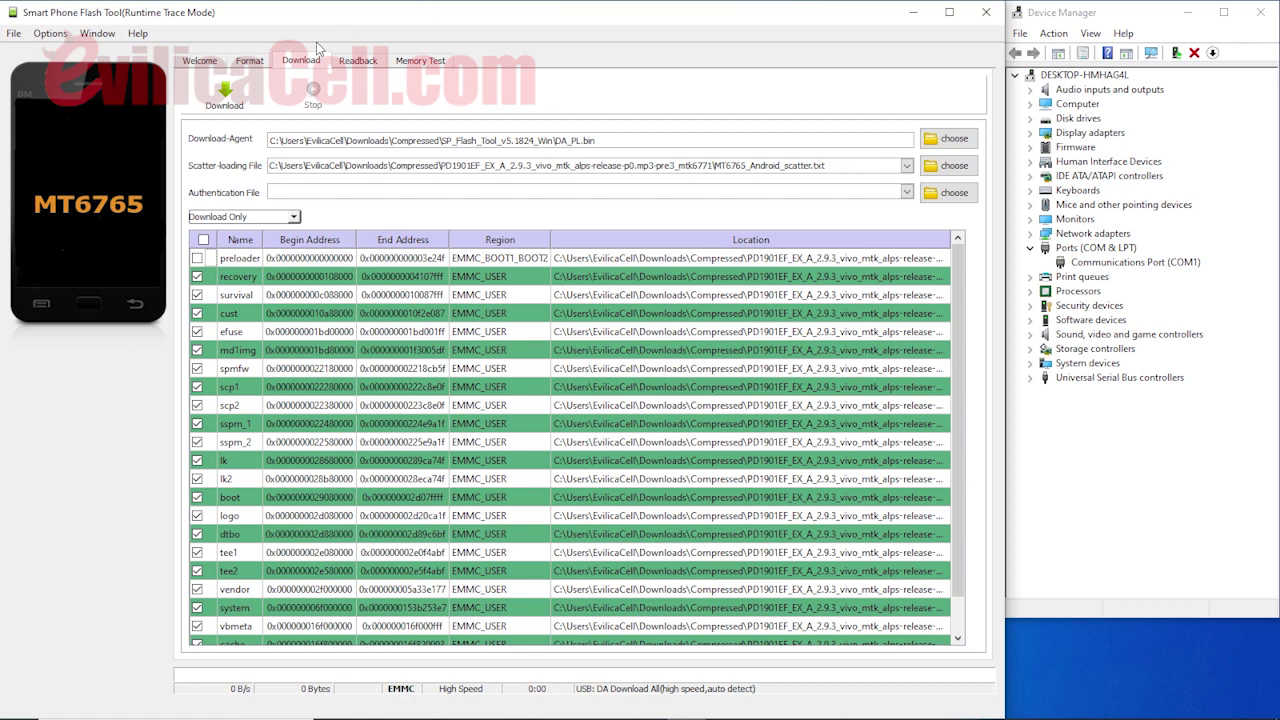
left_click(225, 95)
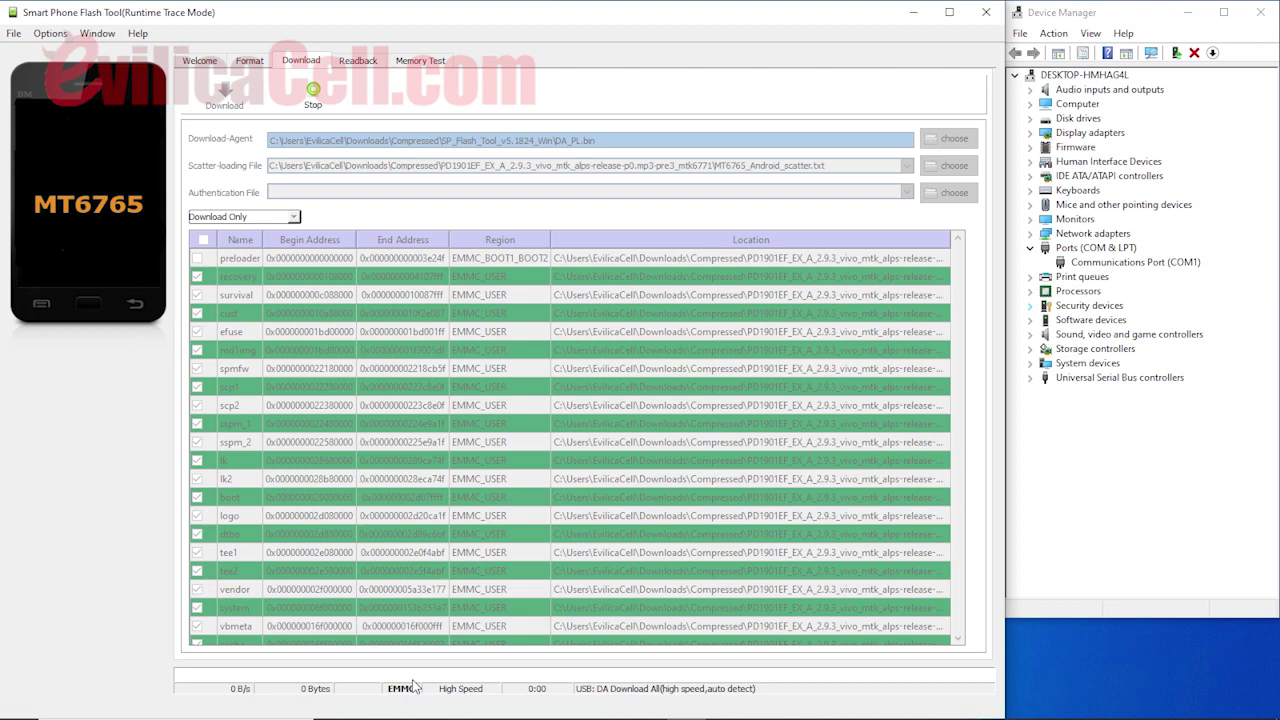
left_click(314, 95)
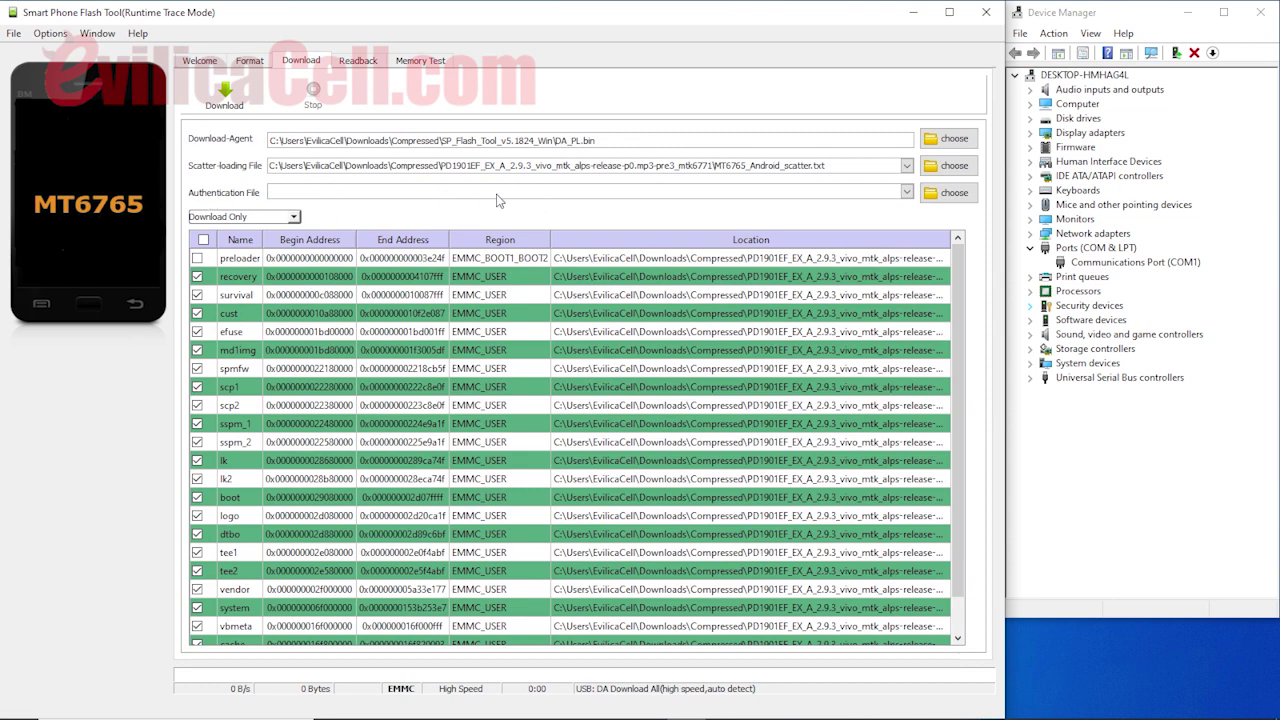
- Load auth_sv5.auth from the SP_Flash_Tool_v5.1824_Win folder as the Authentication File
left_click(950, 195)
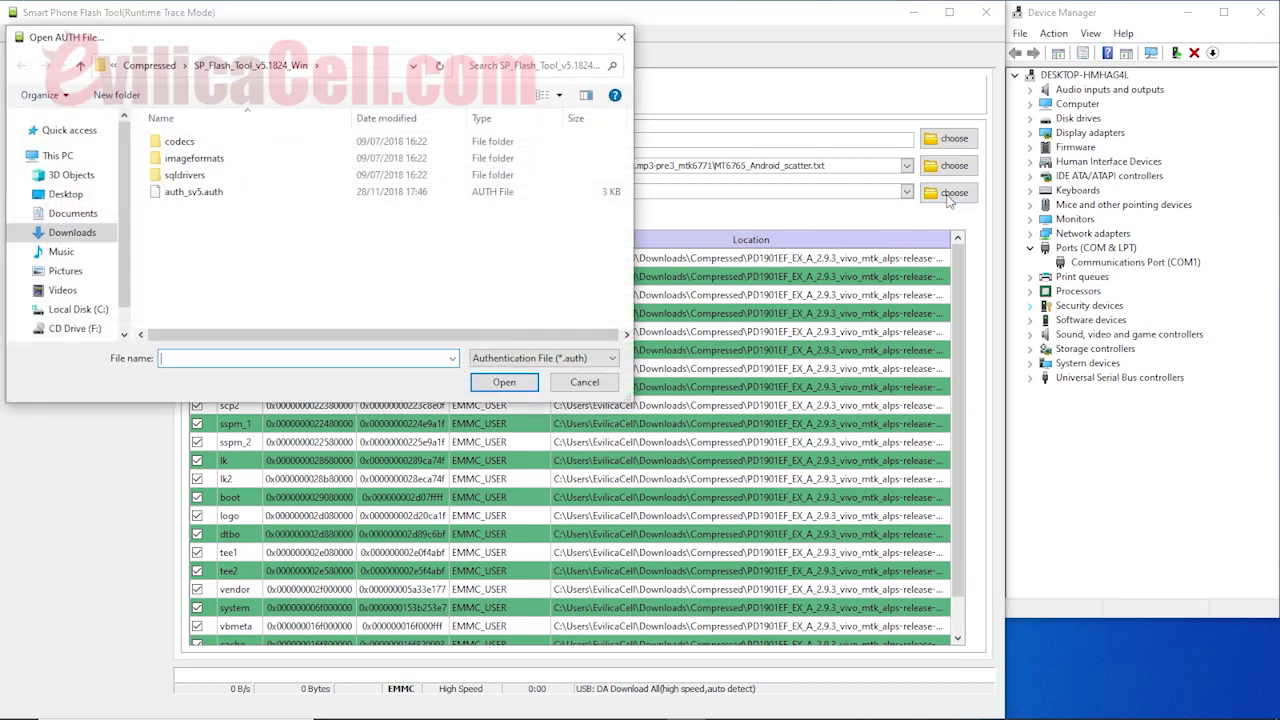
left_click(92, 232)
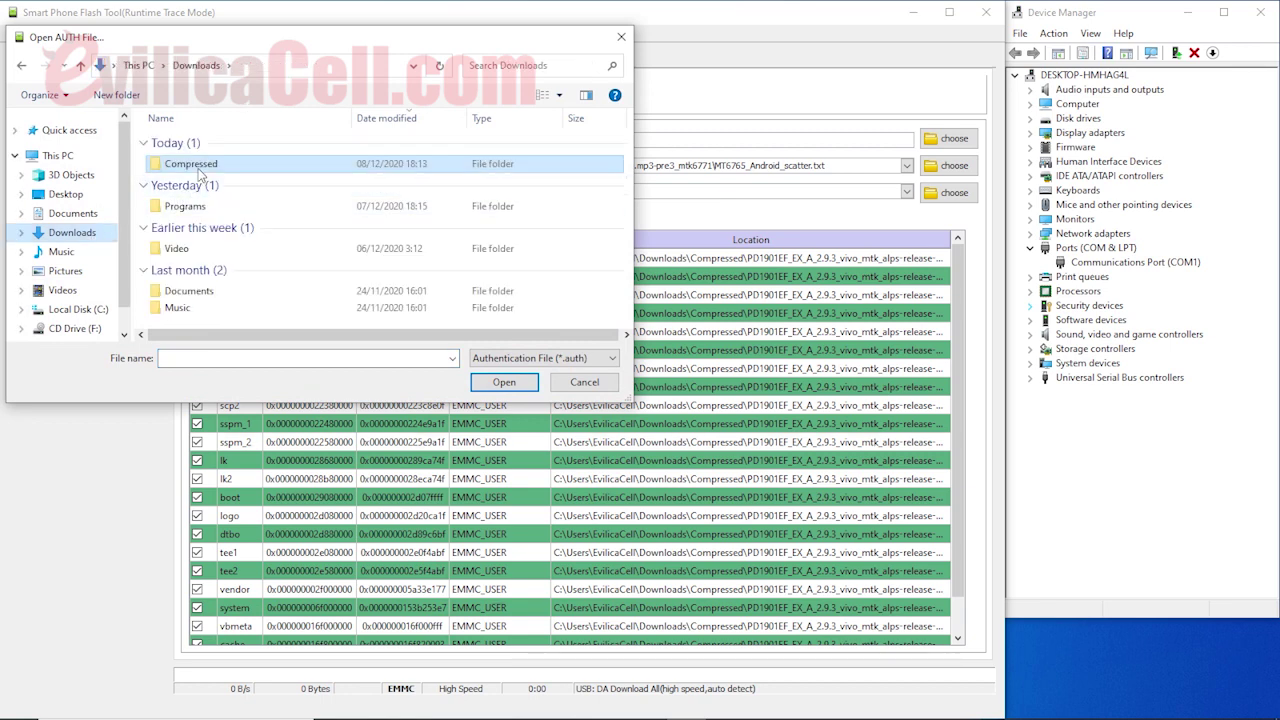
double_click(197, 166)
double_click(285, 160)
left_click(244, 196)
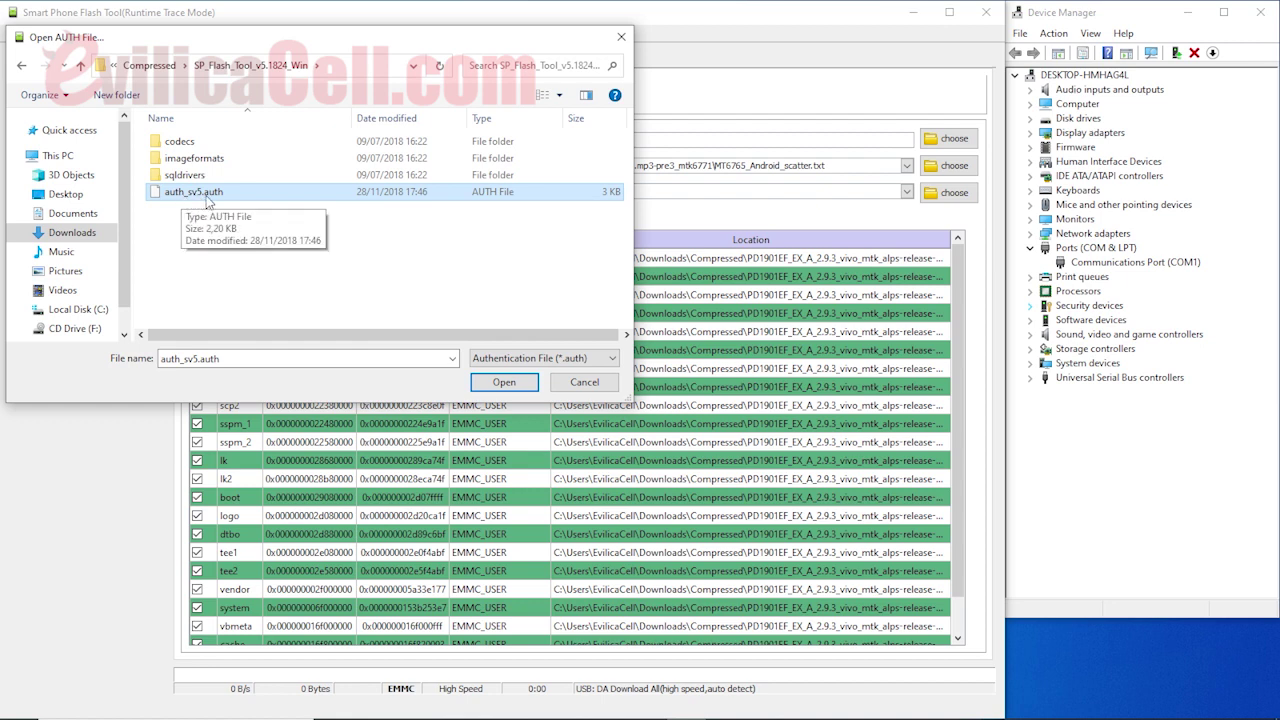
left_click(206, 196)
left_click(216, 192)
left_click(225, 222)
left_click(237, 190)
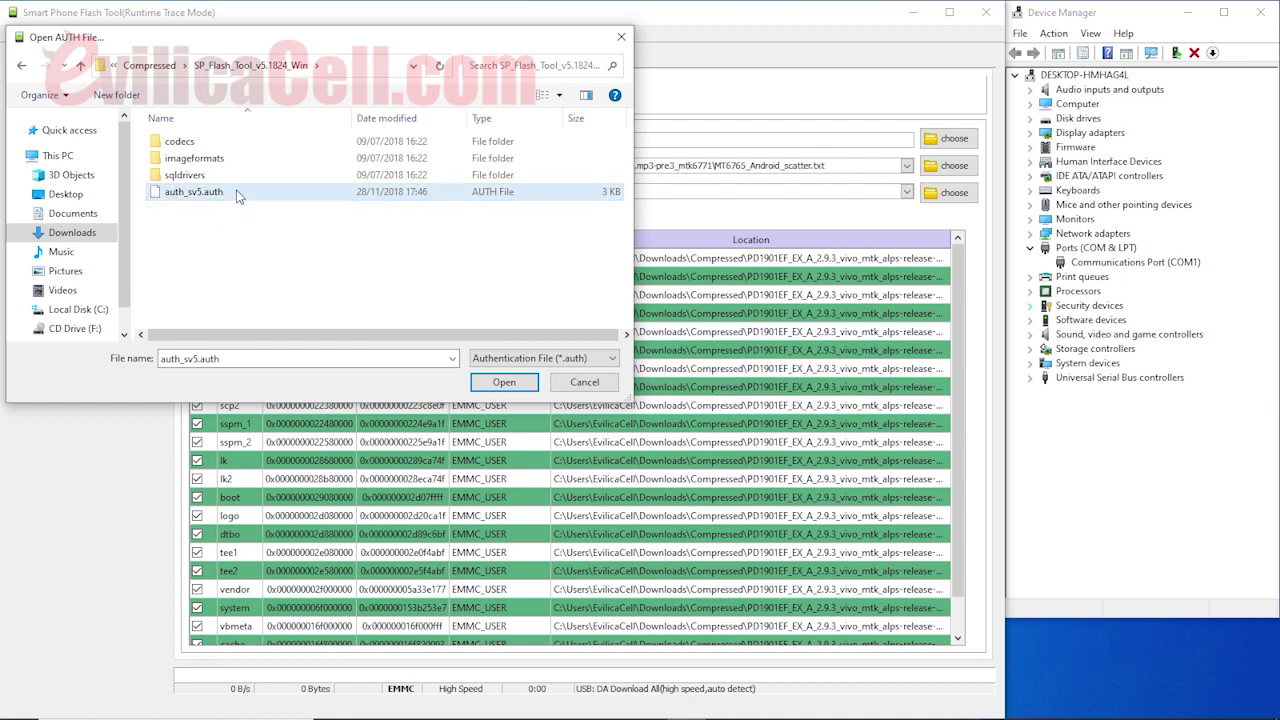
left_click(504, 382)
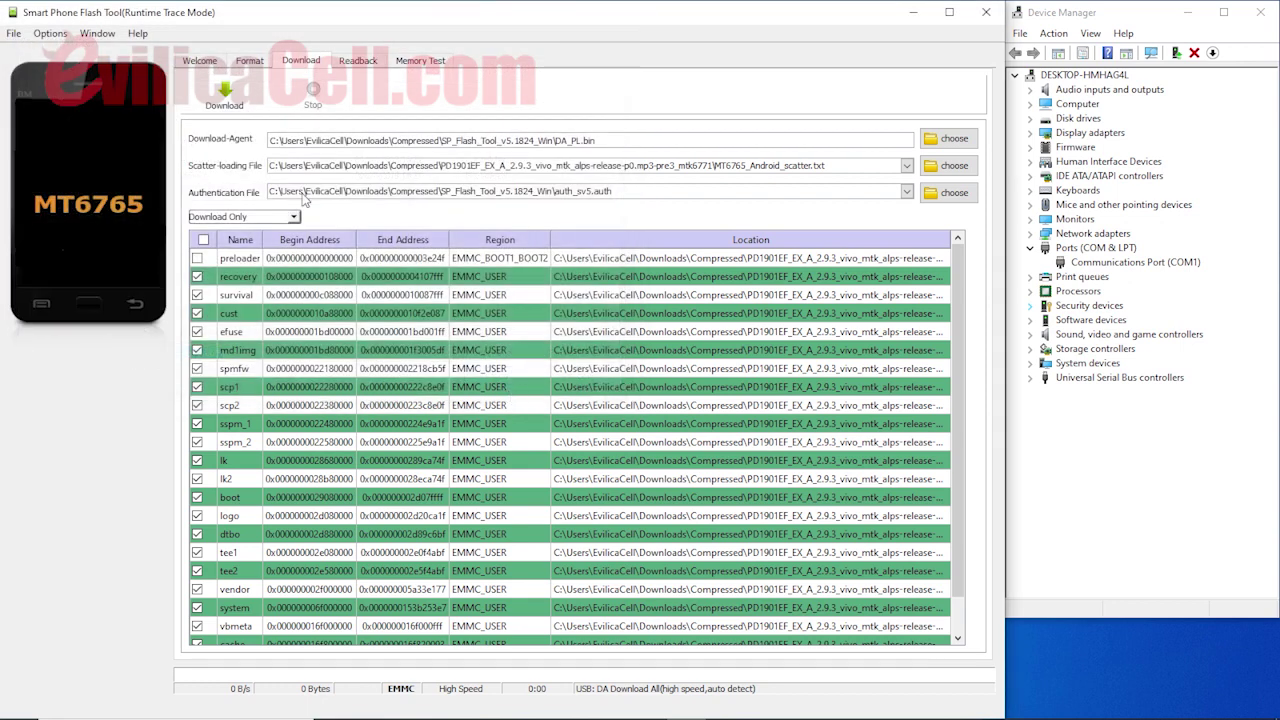
- Start and stop the download with the authentication file loaded, and repeat the attempt with the preloader partition included
left_click(225, 100)
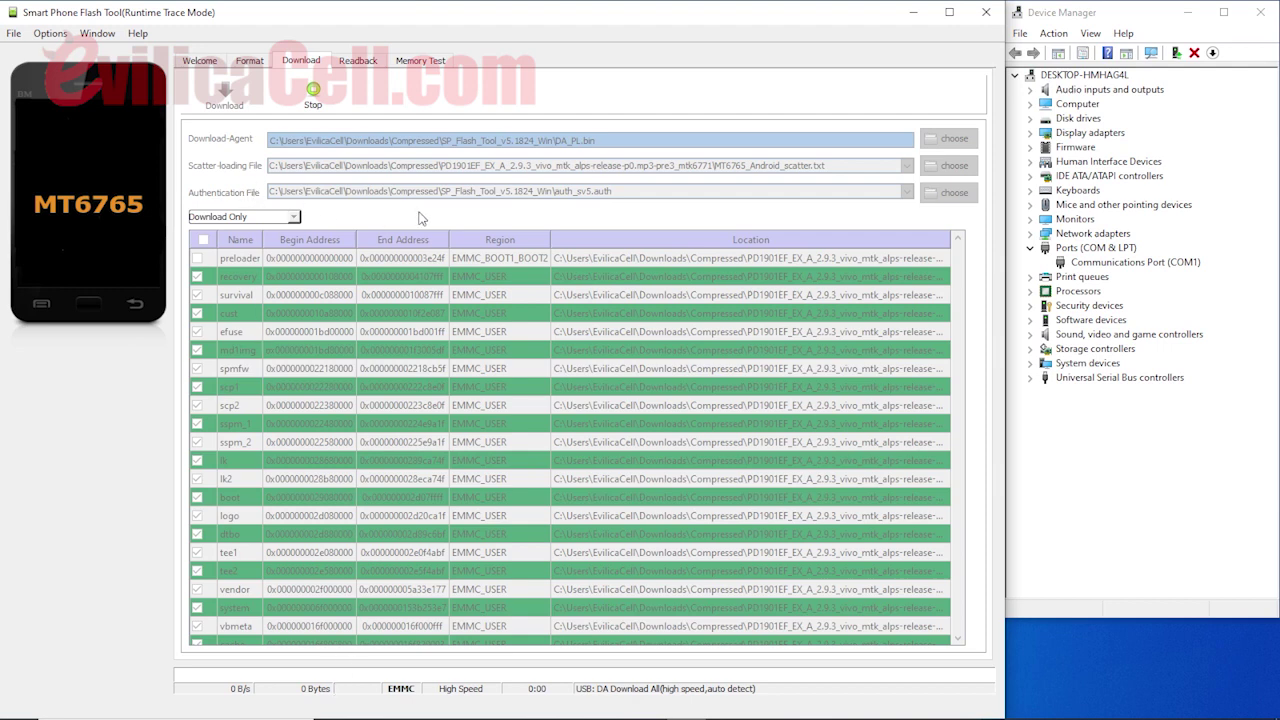
left_click(322, 102)
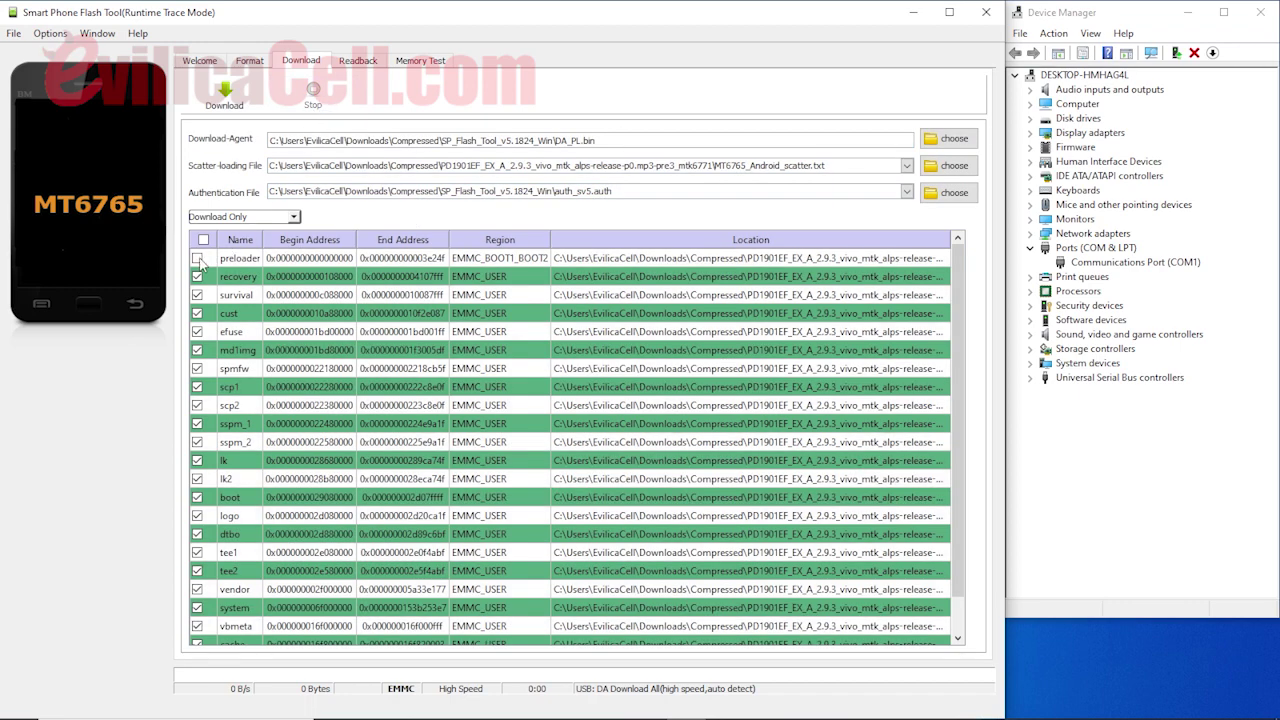
left_click(224, 96)
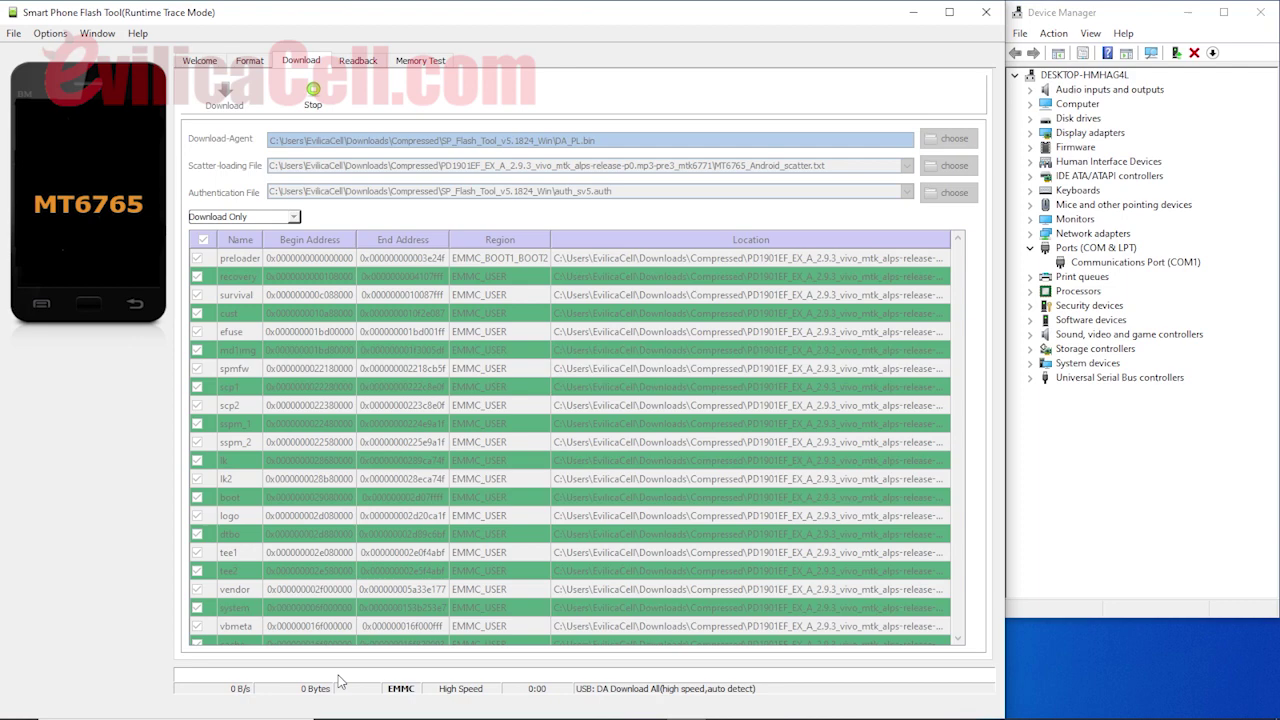
left_click(313, 92)
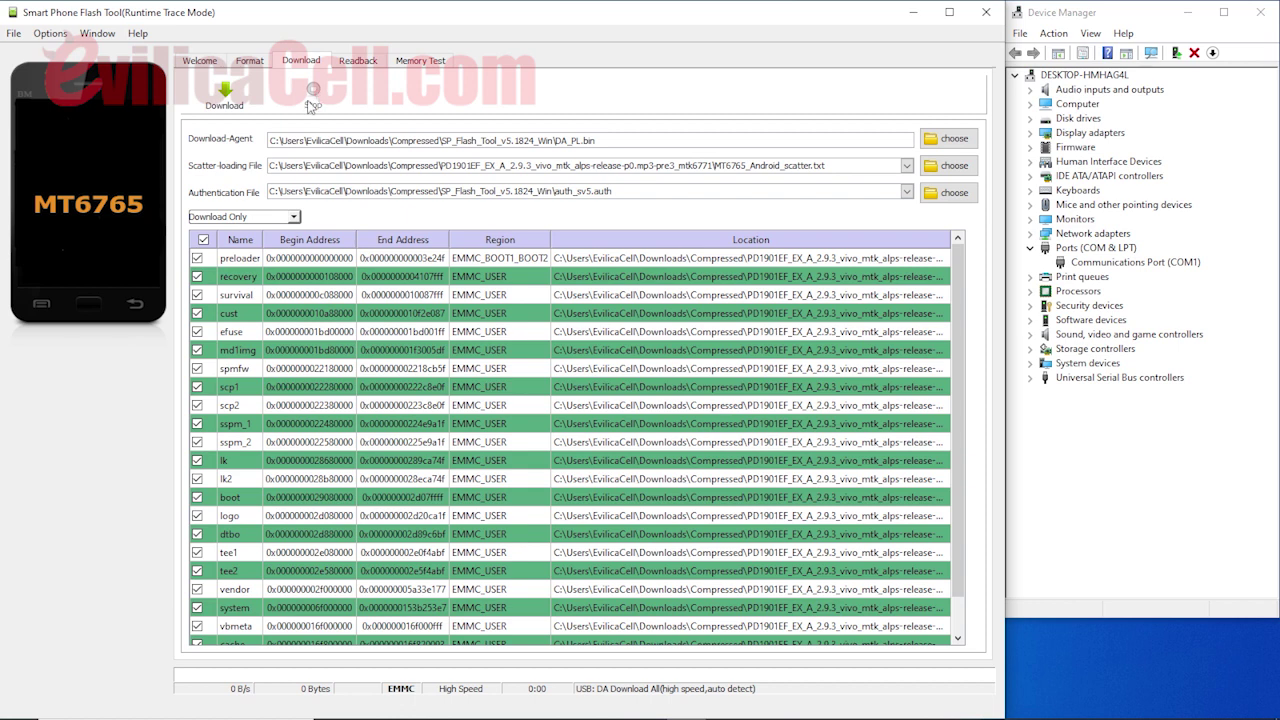
- Toggle the preloader partition's inclusion and leave it excluded from the download
left_click(197, 258)
left_click(197, 259)
left_click(198, 259)
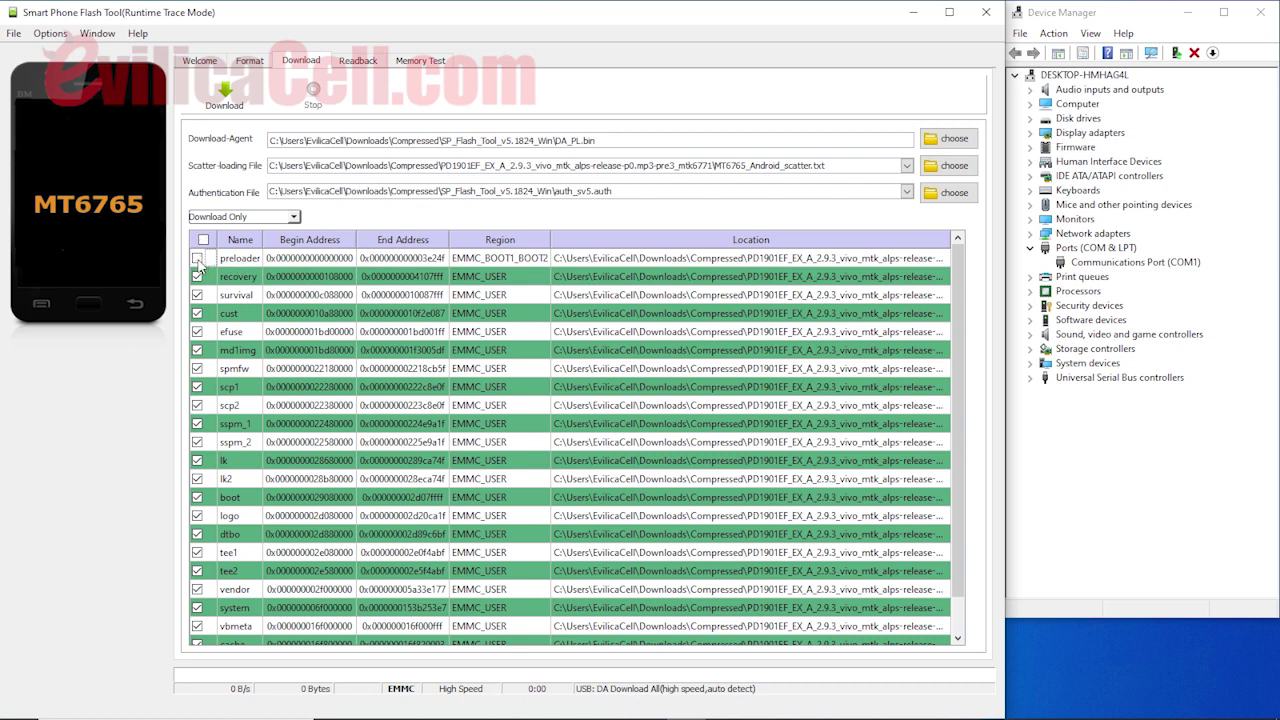